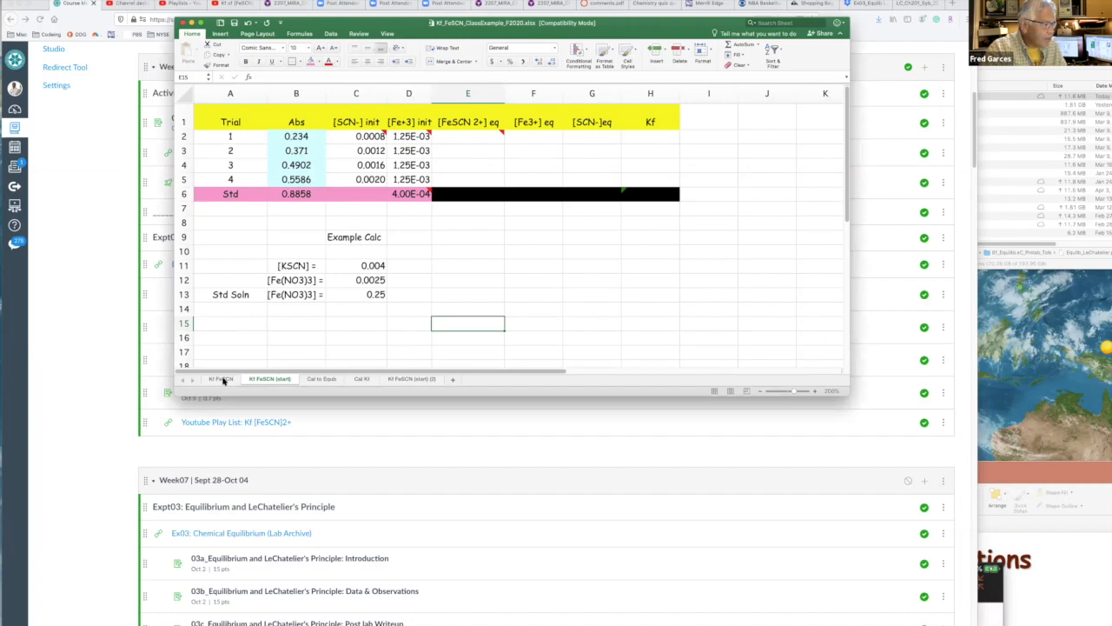
Show the Kf FeSCN sheet in an enlarged workbook window and shift the slide window aside.
click(222, 380)
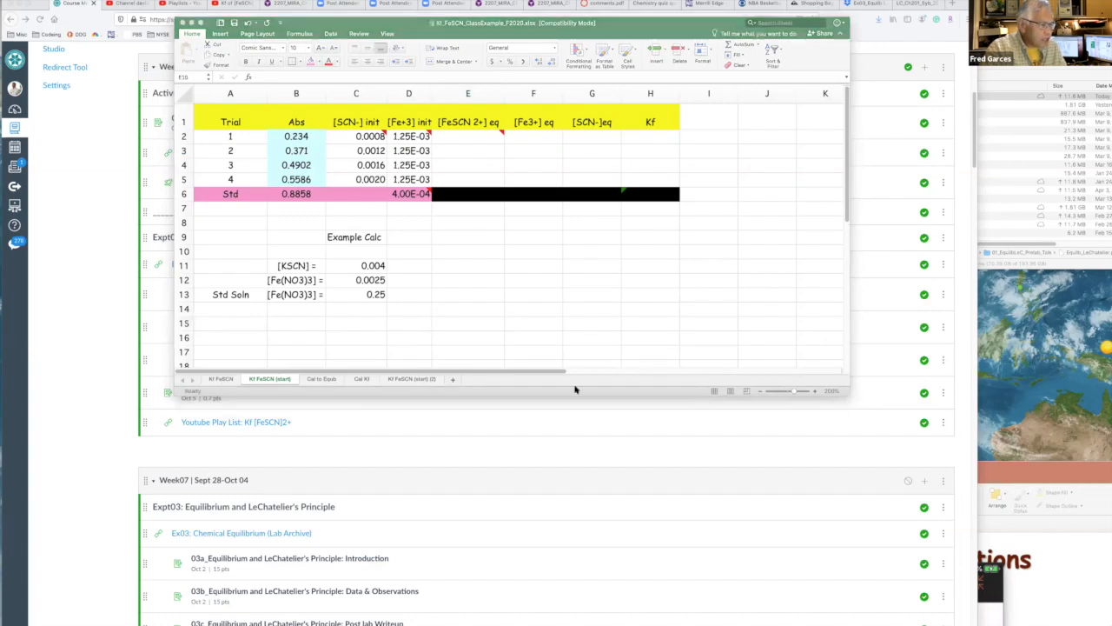
drag(846, 400, 962, 477)
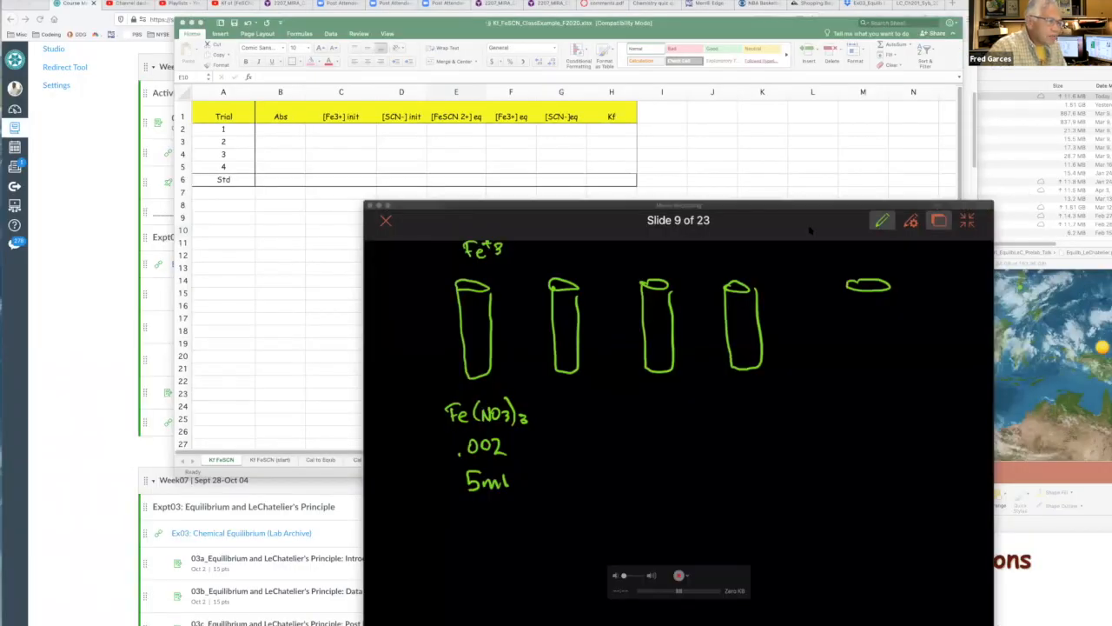
drag(811, 229, 918, 231)
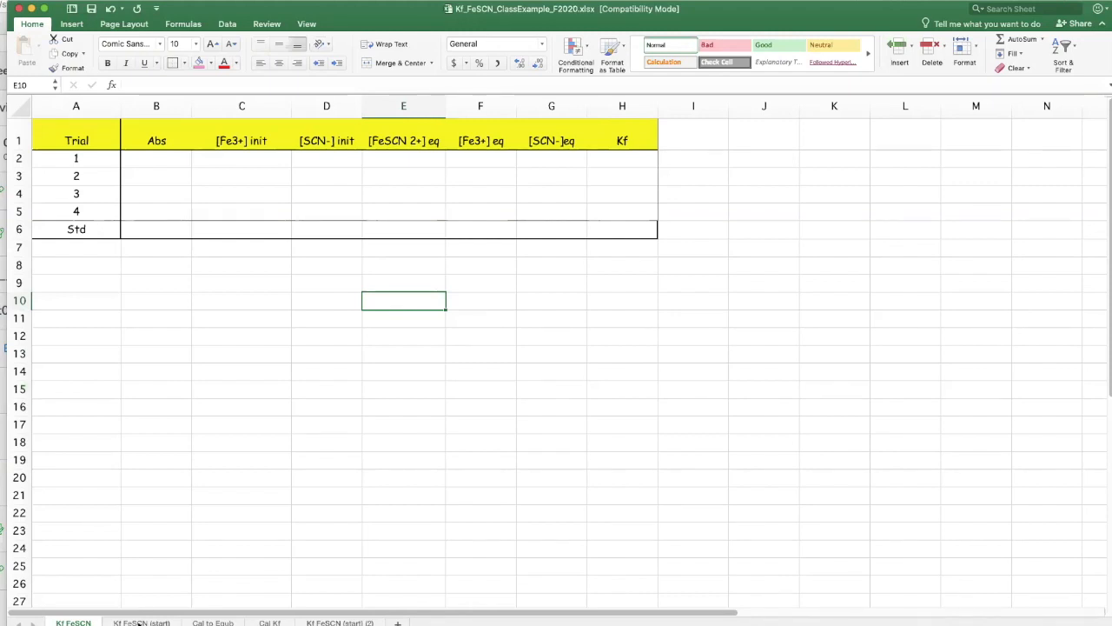
Open the Kf FeSCN (start) sheet with the absorbance data and example stock concentrations.
click(141, 622)
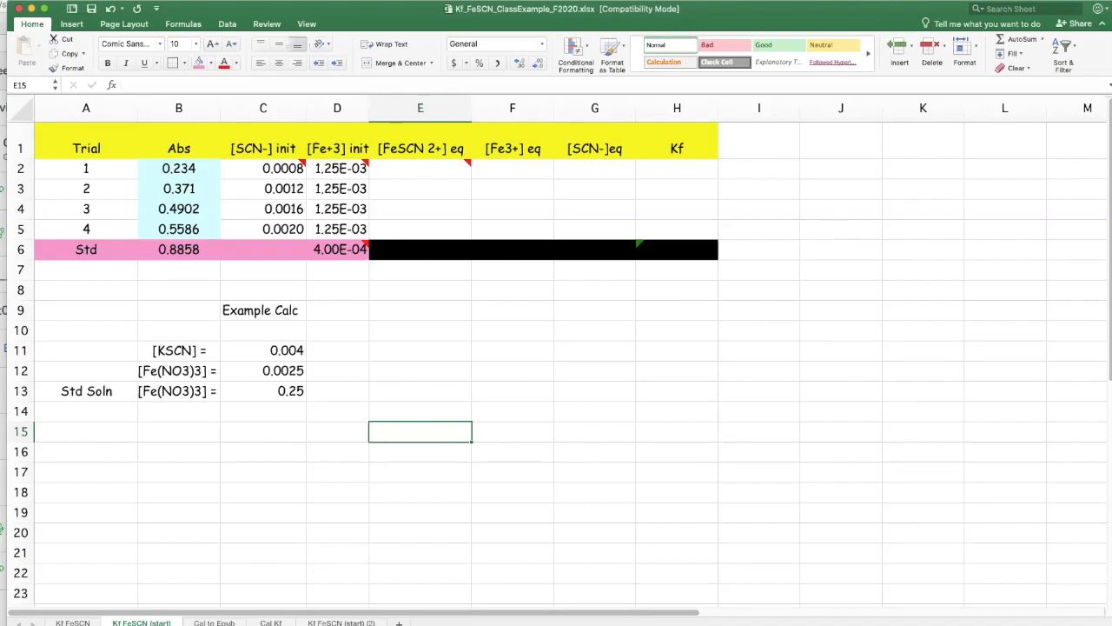
scroll(569, 363, up, 1)
scroll(556, 357, up, 1)
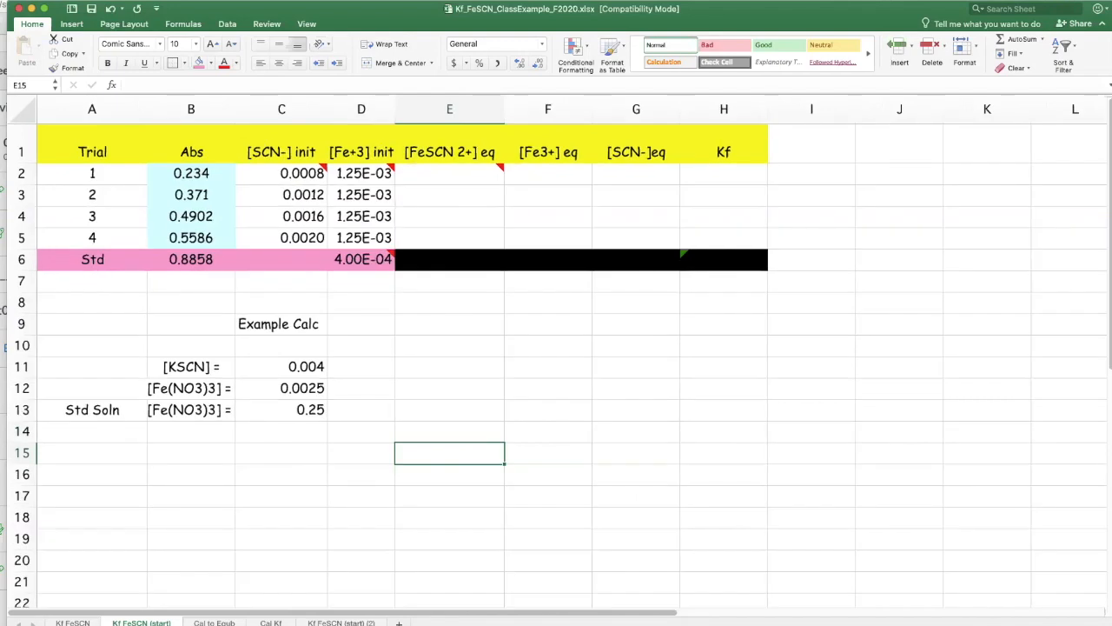
scroll(556, 364, up, 1)
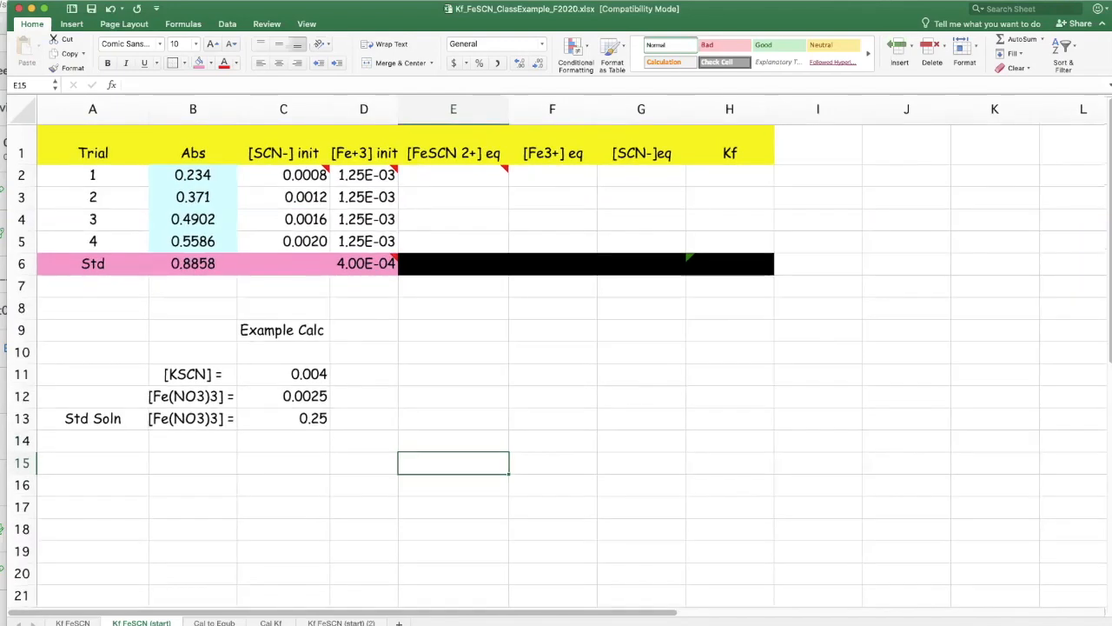
scroll(608, 587, up, 1)
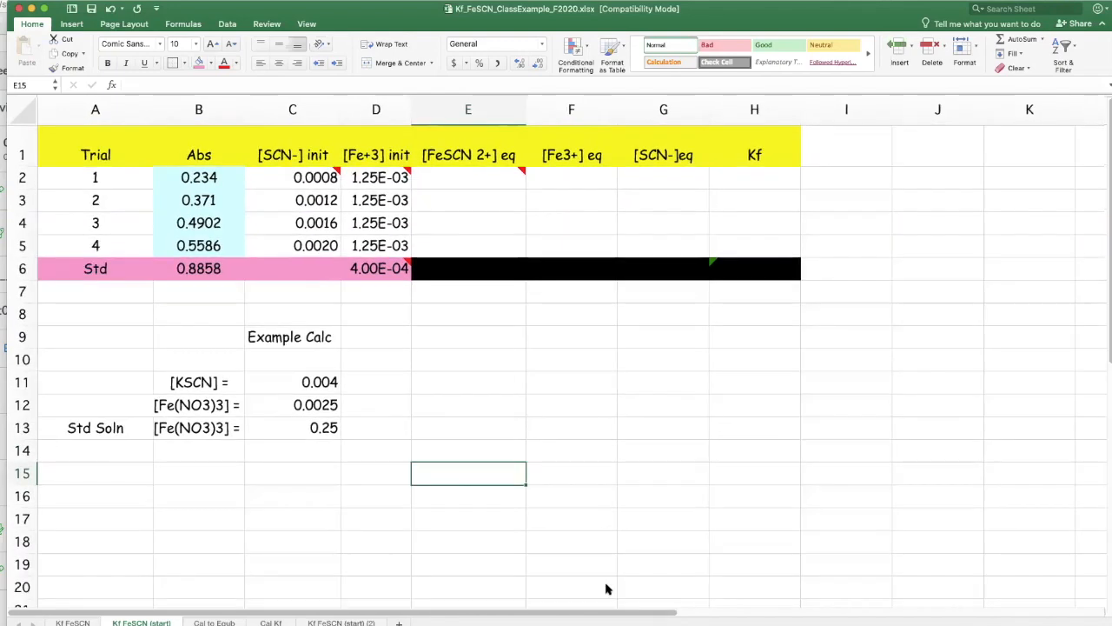
scroll(397, 506, up, 1)
click(373, 523)
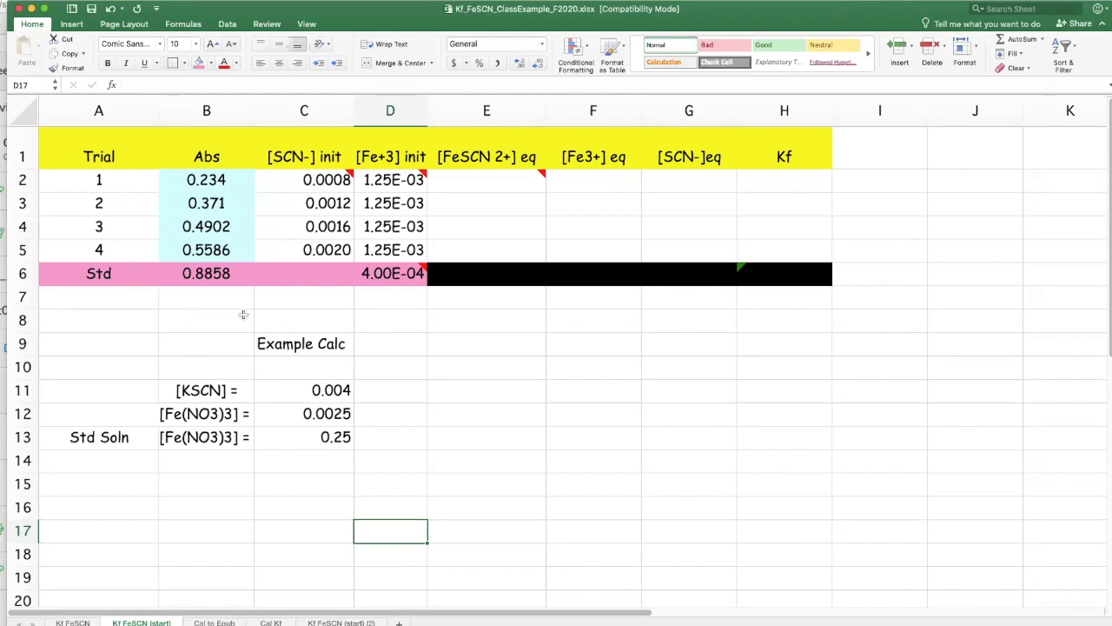
Review the comments on the trial 1 [SCN-] and [Fe+3] initial values and the formula in D6.
click(319, 179)
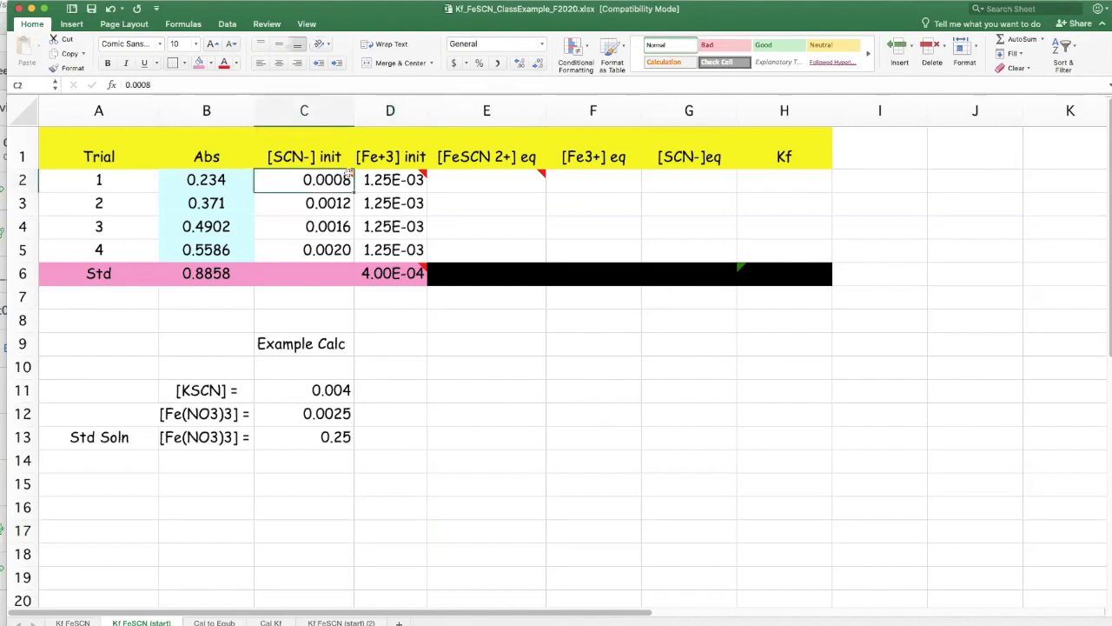
mouse_move(350, 170)
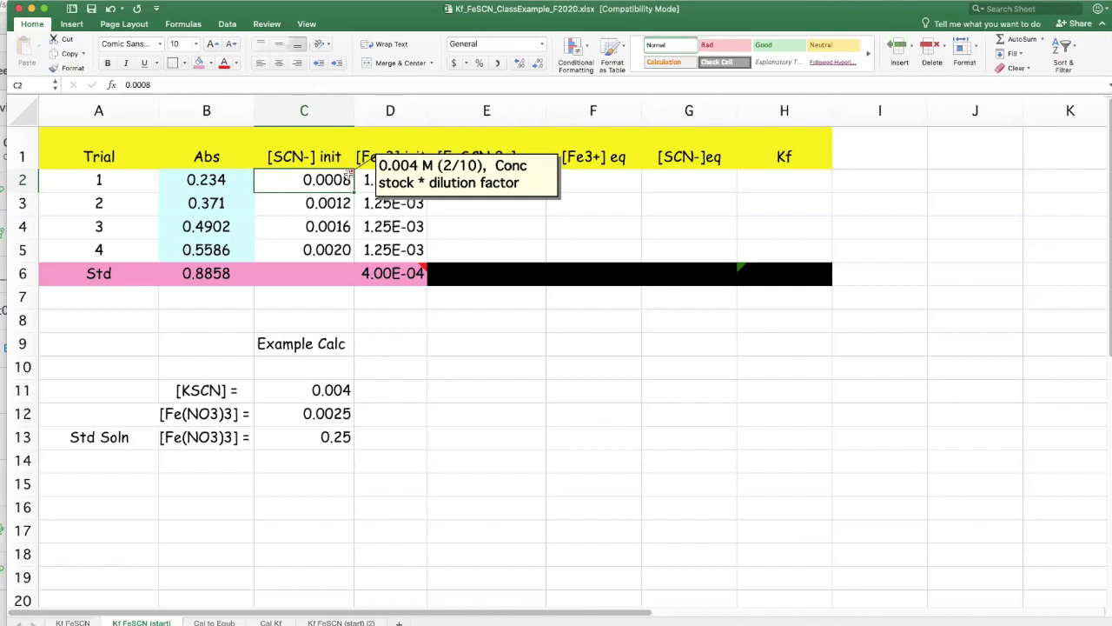
click(326, 275)
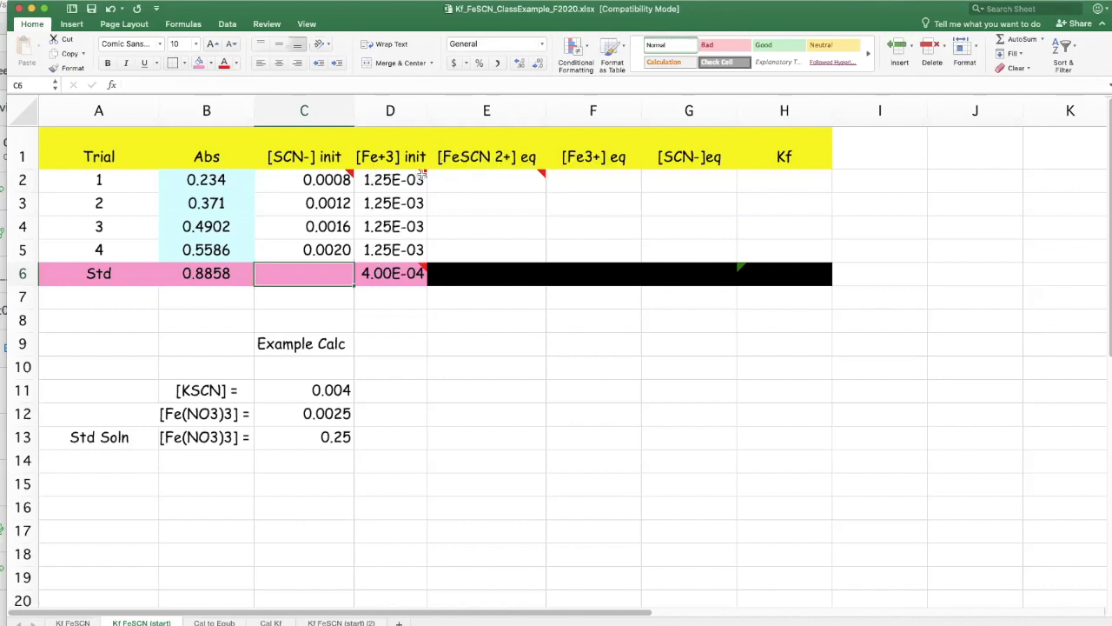
mouse_move(422, 176)
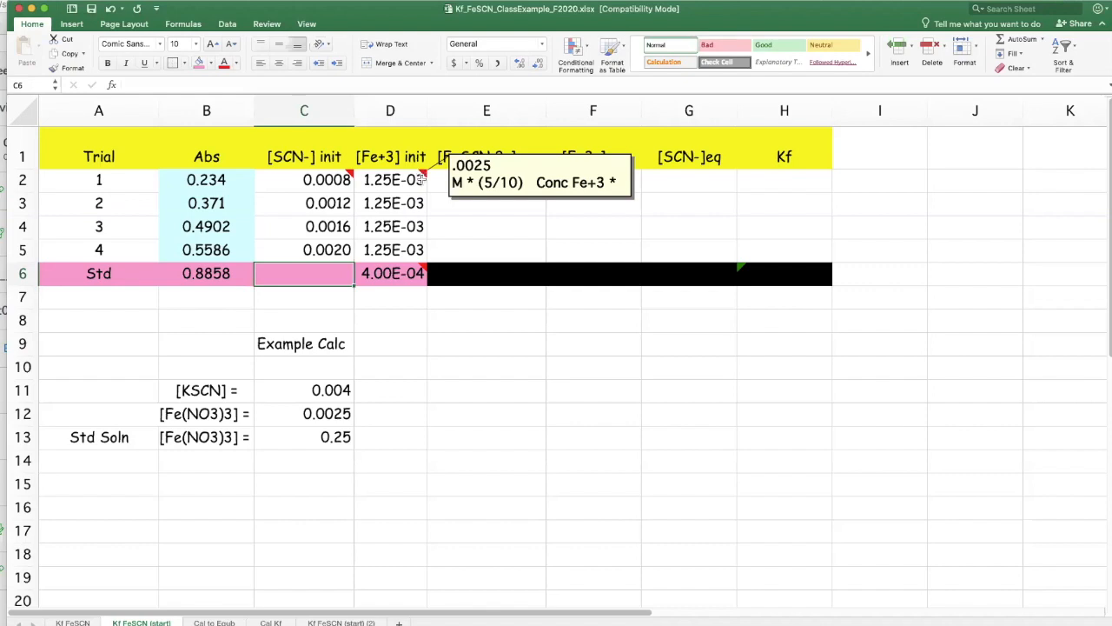
click(388, 273)
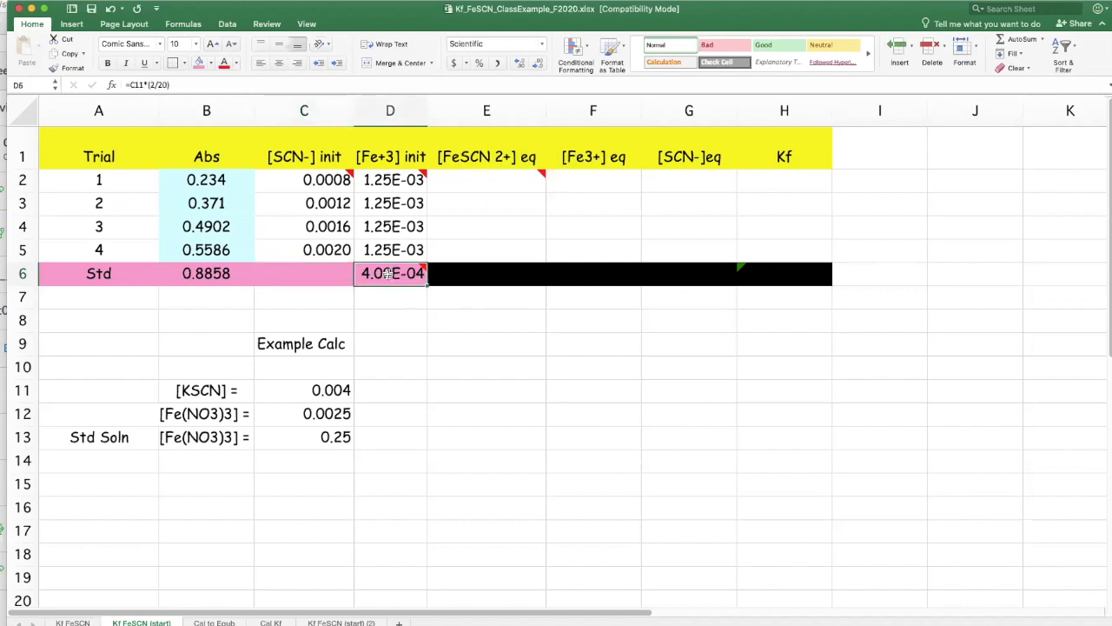
mouse_move(388, 273)
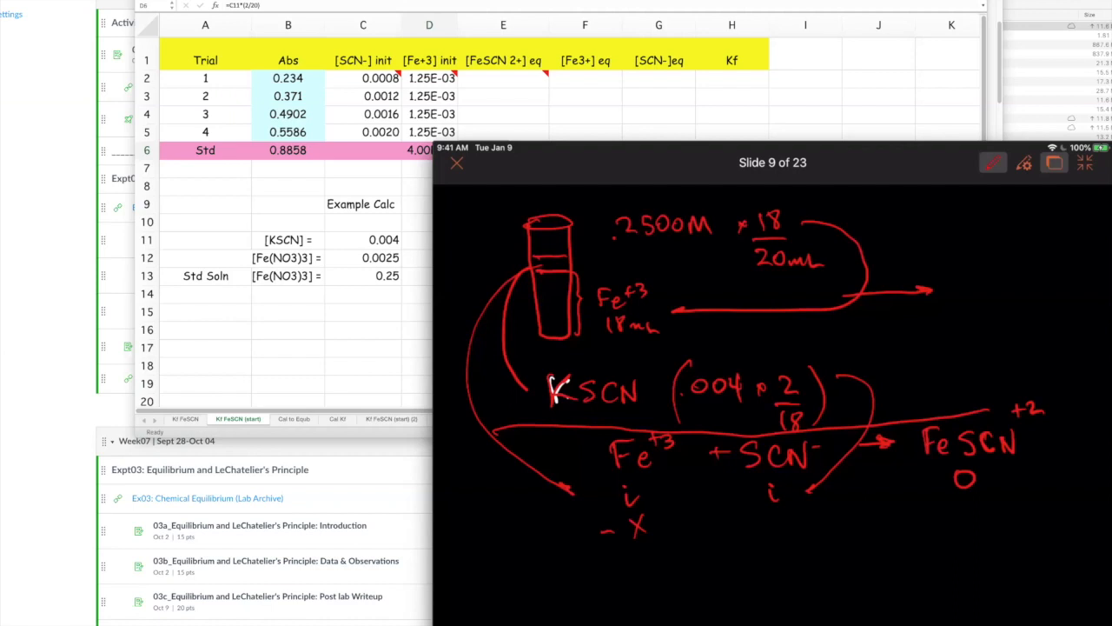
Add brackets under SCN- and FeSCN+2 in the handwritten reaction table, connect them with arrows and rule a line above the final row.
drag(748, 522, 750, 538)
drag(786, 514, 804, 537)
drag(737, 520, 650, 525)
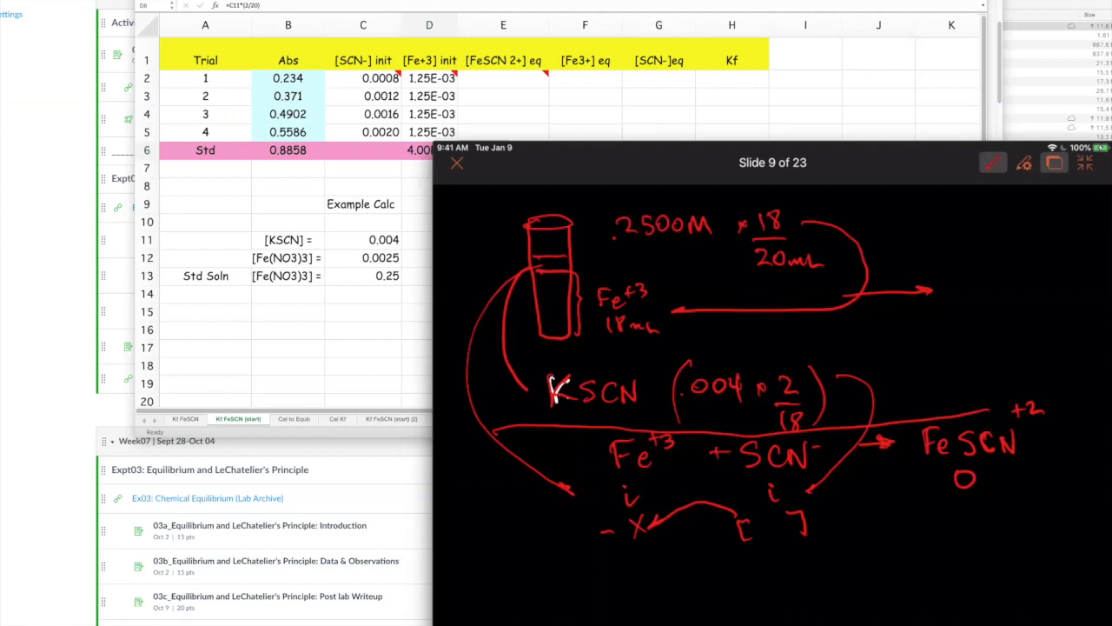
drag(943, 507, 946, 533)
drag(988, 495, 1004, 524)
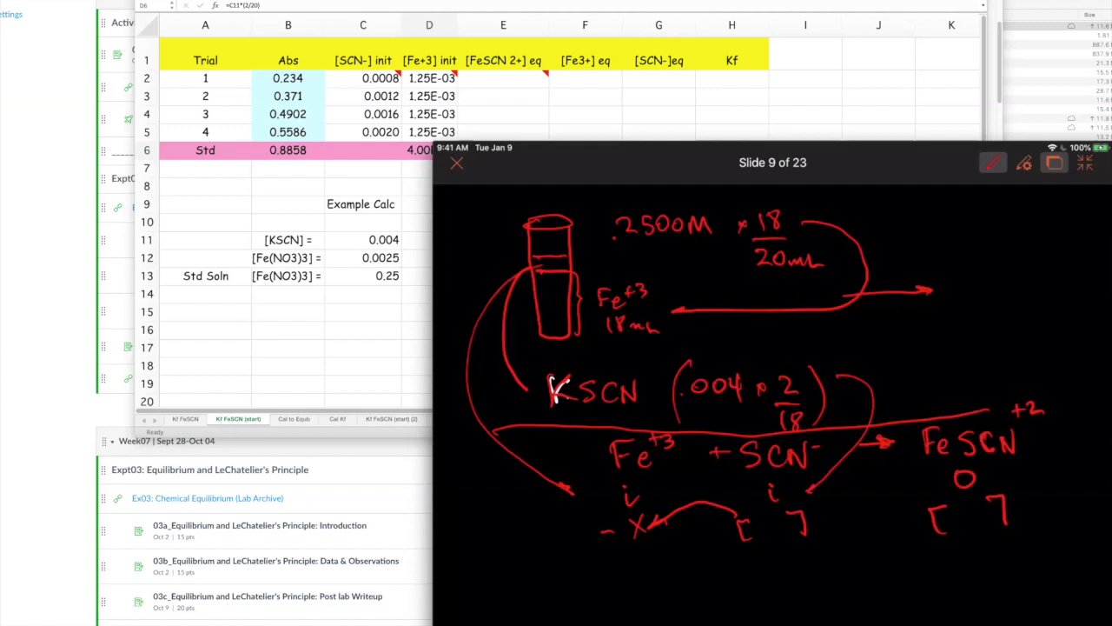
drag(601, 544, 1025, 534)
drag(791, 527, 998, 567)
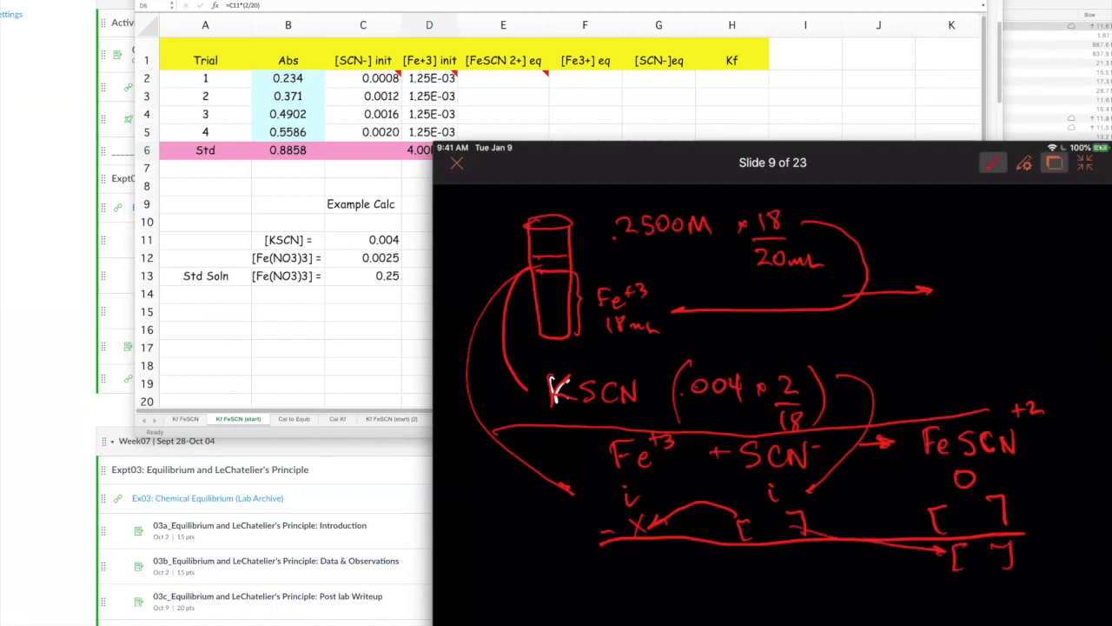
Move the slide window clear of the Std row and read the comment on cell D6.
mouse_move(624, 170)
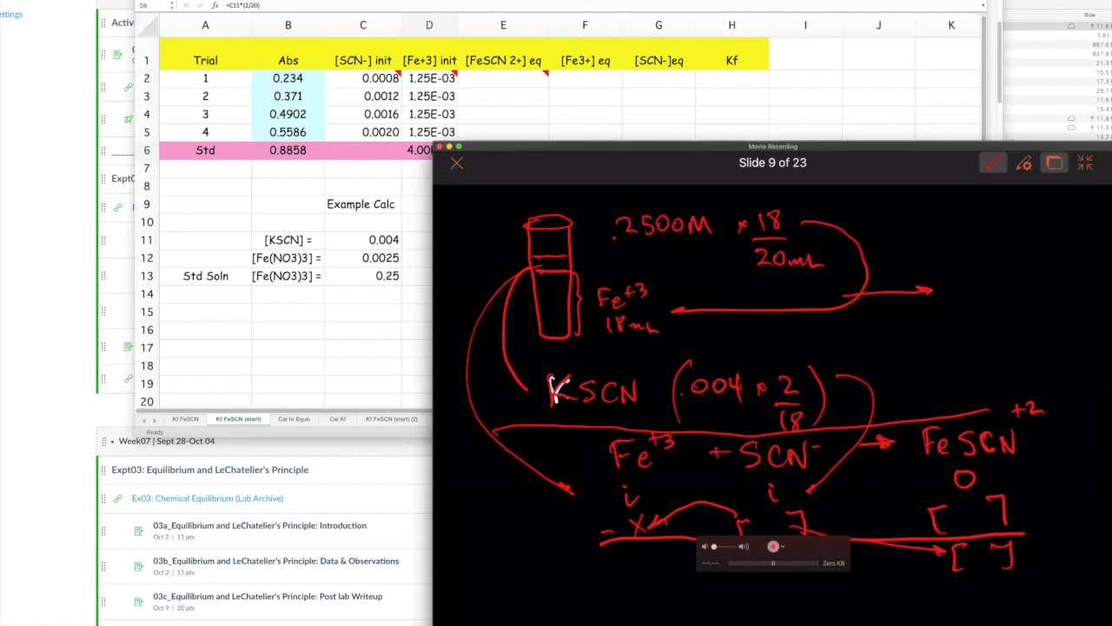
drag(554, 377, 560, 394)
drag(628, 187, 642, 234)
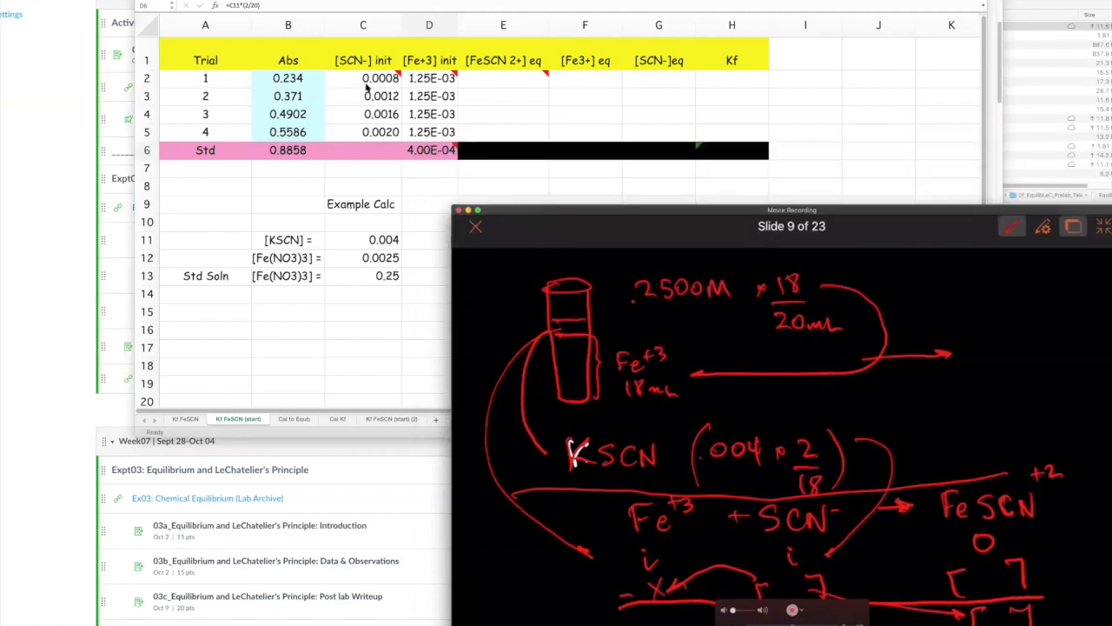
click(429, 153)
click(430, 151)
mouse_move(429, 151)
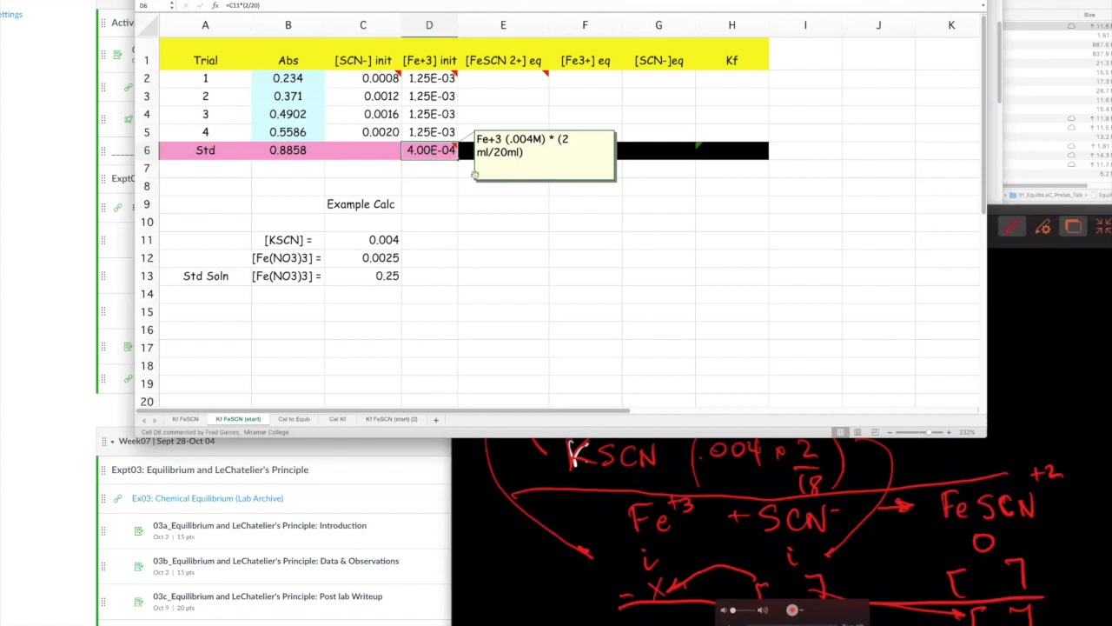
click(508, 209)
click(432, 155)
mouse_move(453, 156)
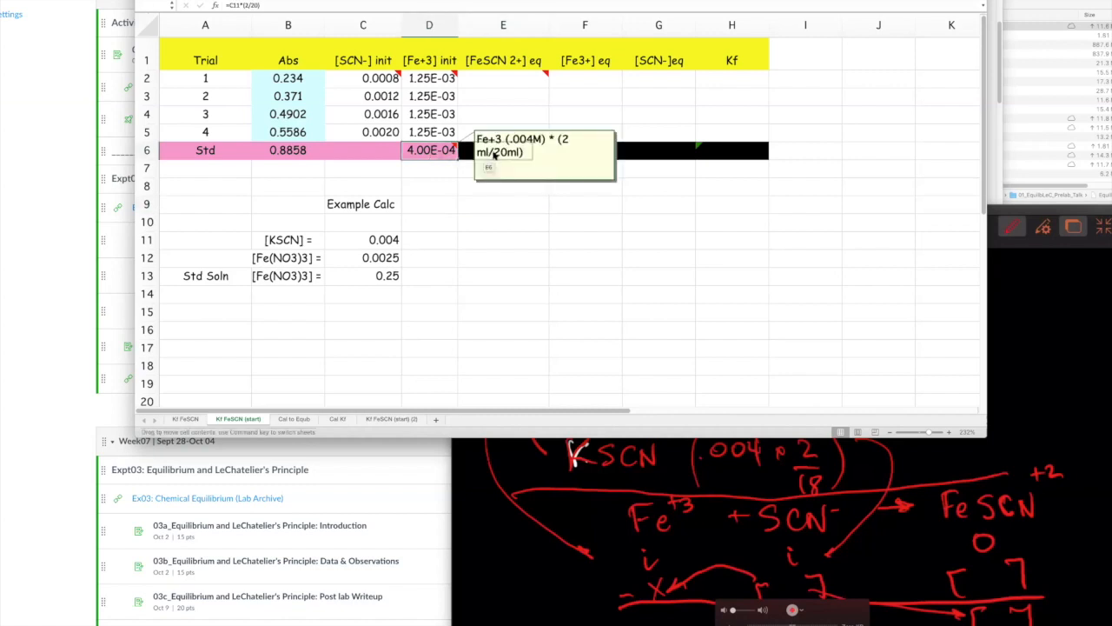
Move the Std concentration from D6 to E6, replacing the existing data, and restore the pink fill in D6.
drag(457, 162, 553, 153)
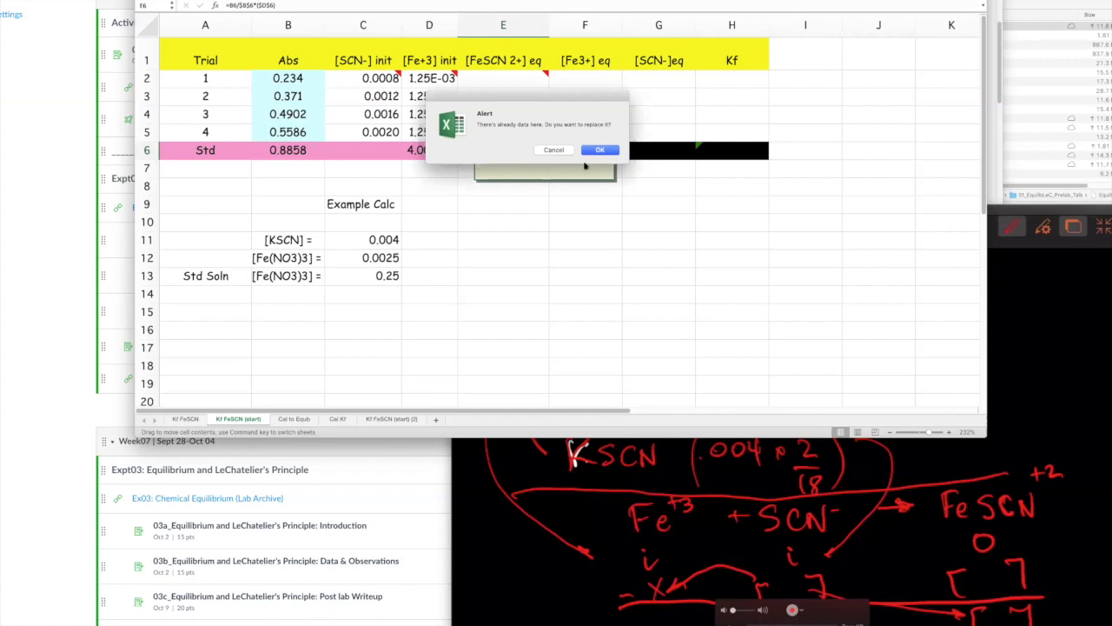
click(556, 151)
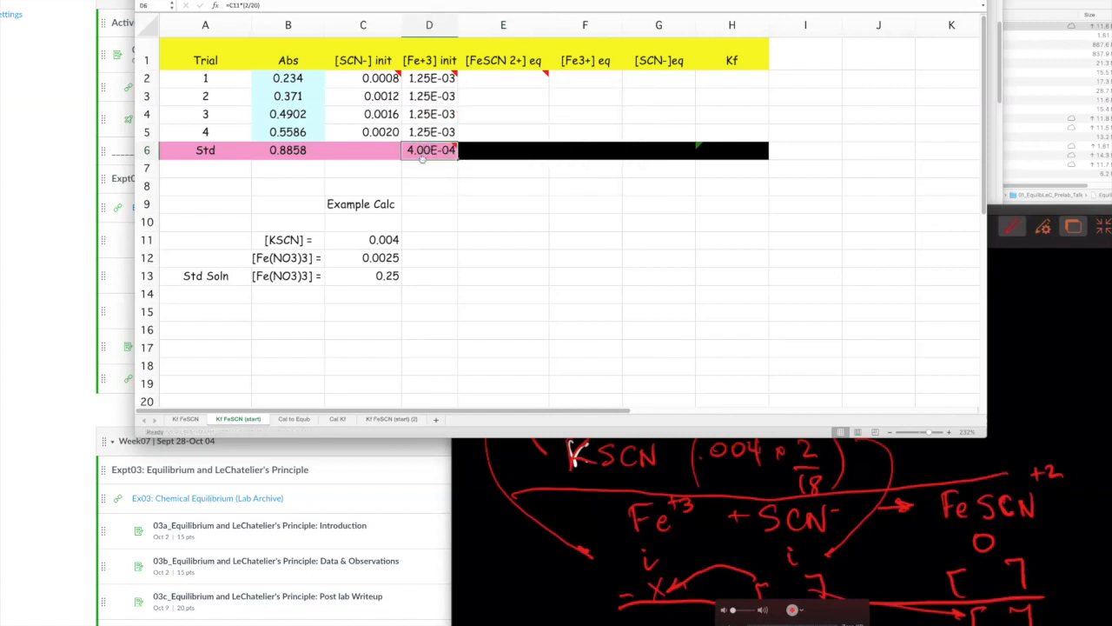
drag(456, 149, 492, 159)
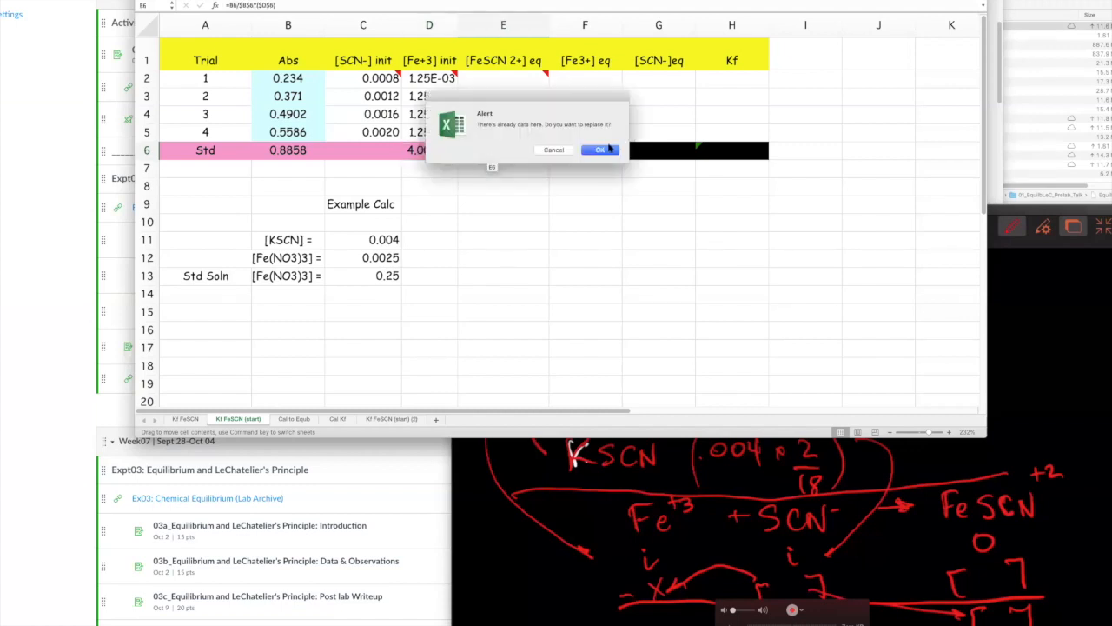
click(608, 150)
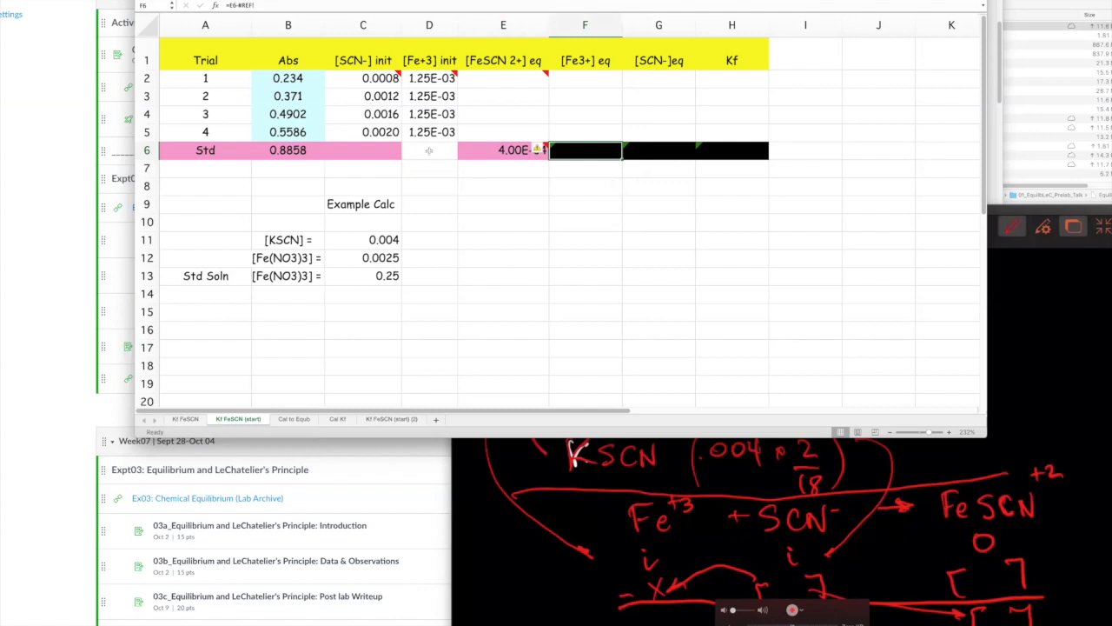
drag(426, 151, 395, 151)
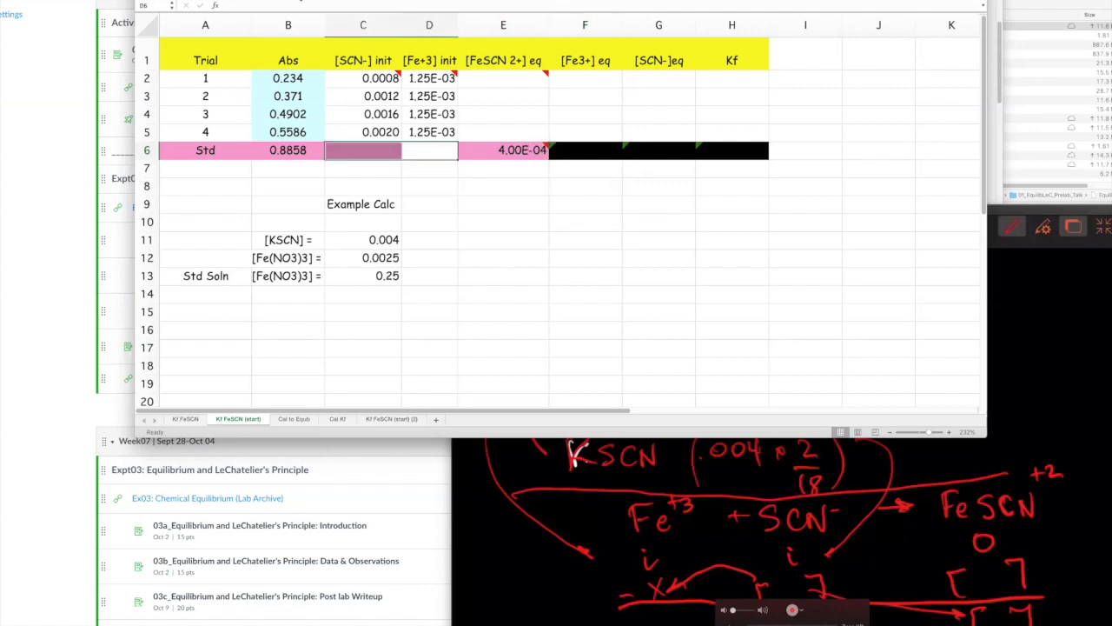
click(416, 165)
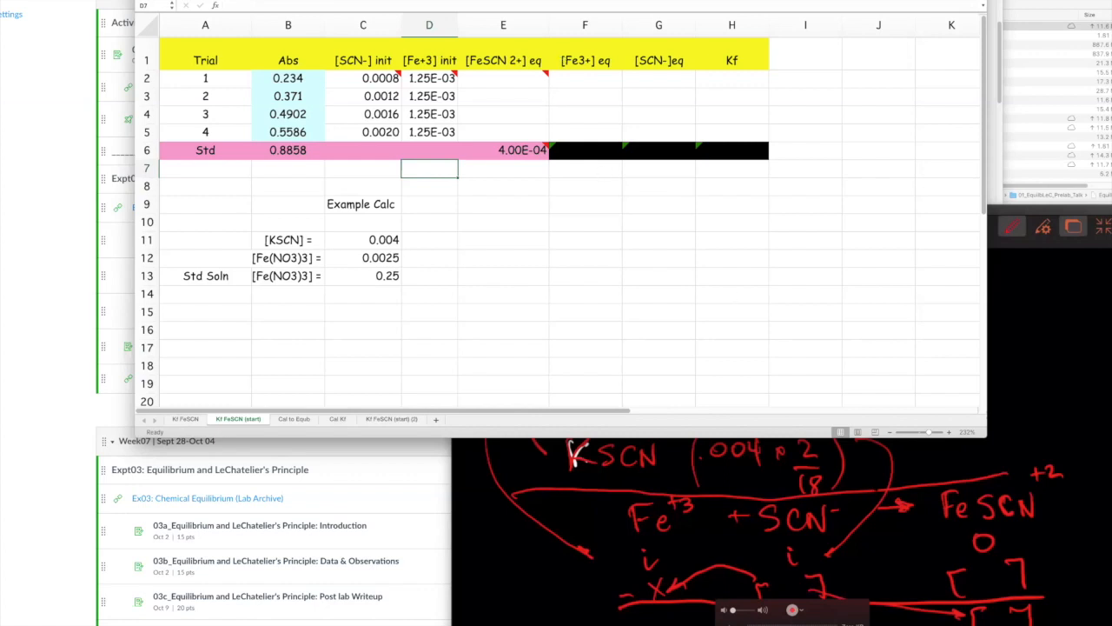
Check the comment on E2 that describes the [FeSCN 2+] eq calculation.
key(super+Tab)
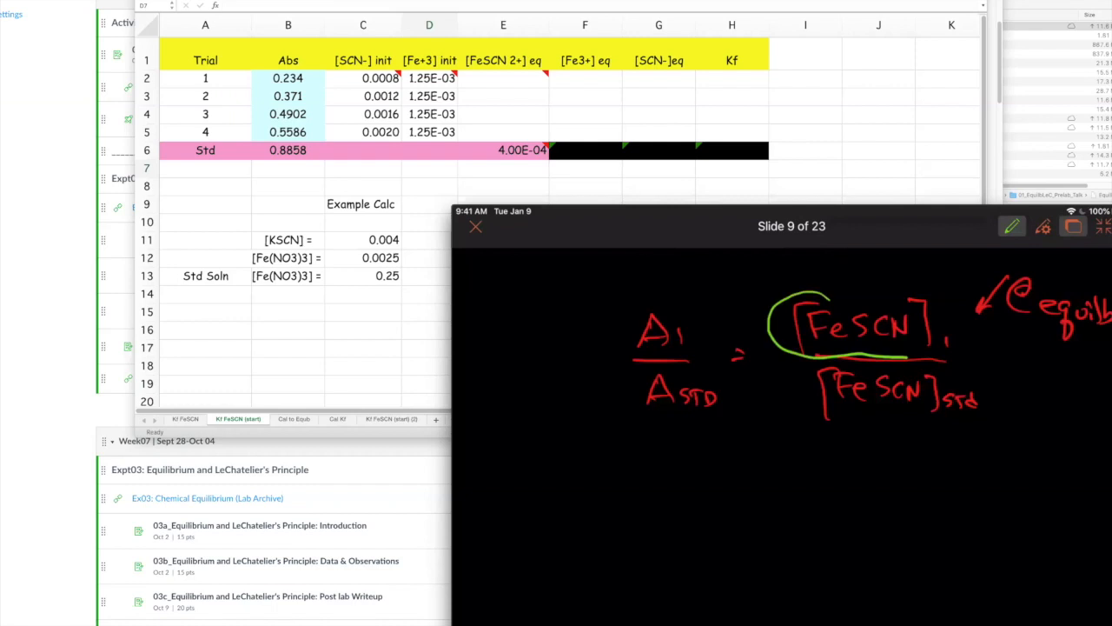
click(491, 82)
click(492, 79)
mouse_move(492, 79)
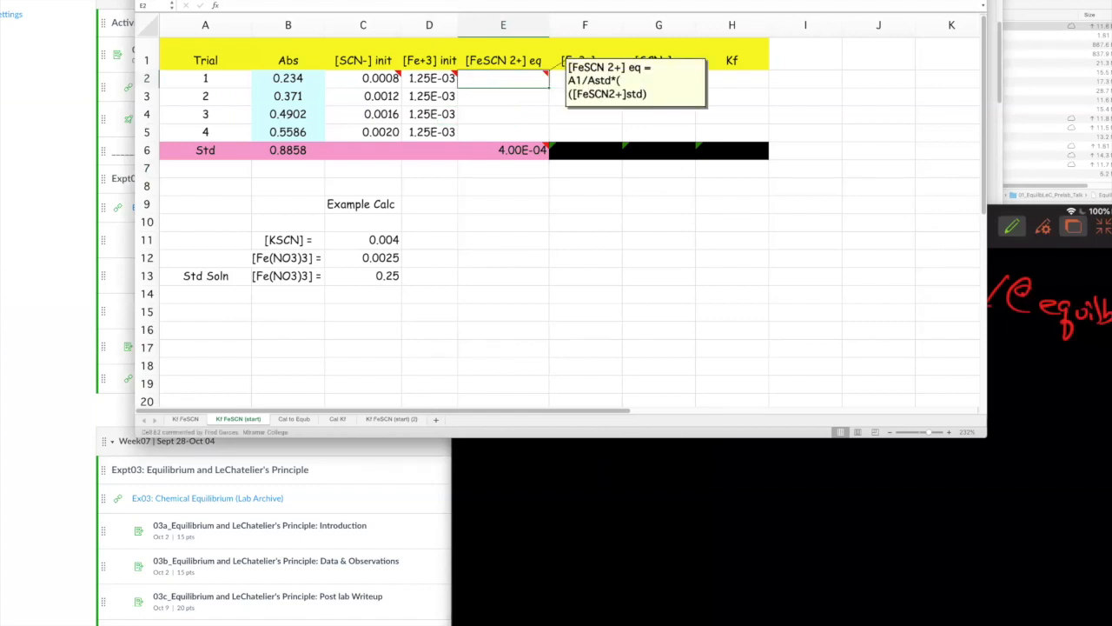
On the slide, tick A1 and [FeSCN]std and handwrite the absorbance ratio .234 over .8858.
click(600, 504)
drag(695, 304, 692, 320)
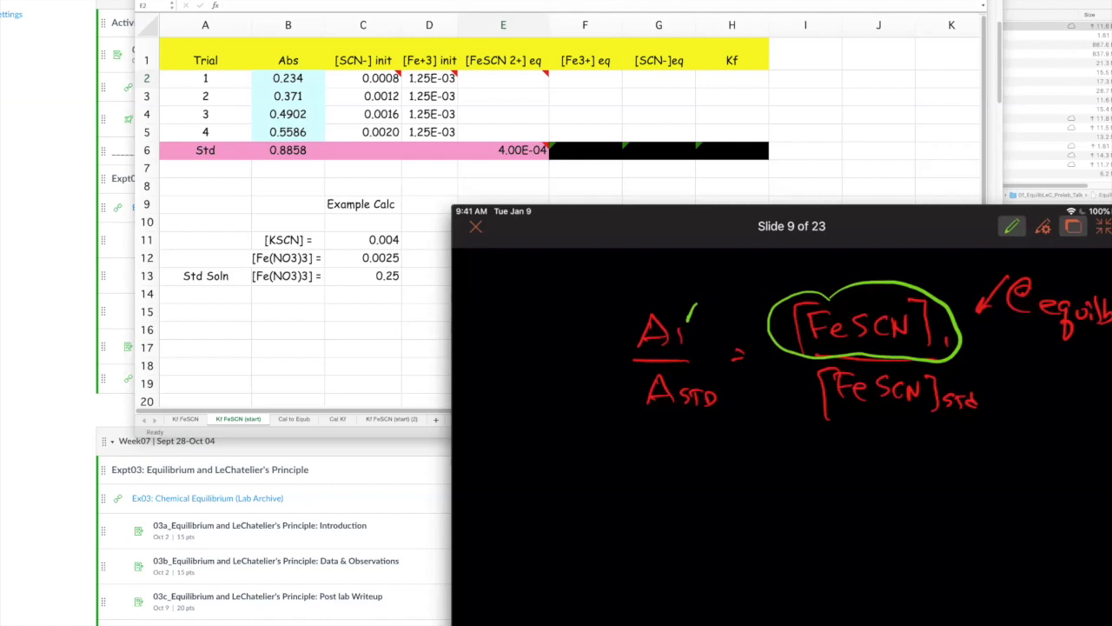
click(634, 513)
drag(647, 500, 671, 513)
drag(679, 497, 680, 514)
drag(705, 497, 716, 516)
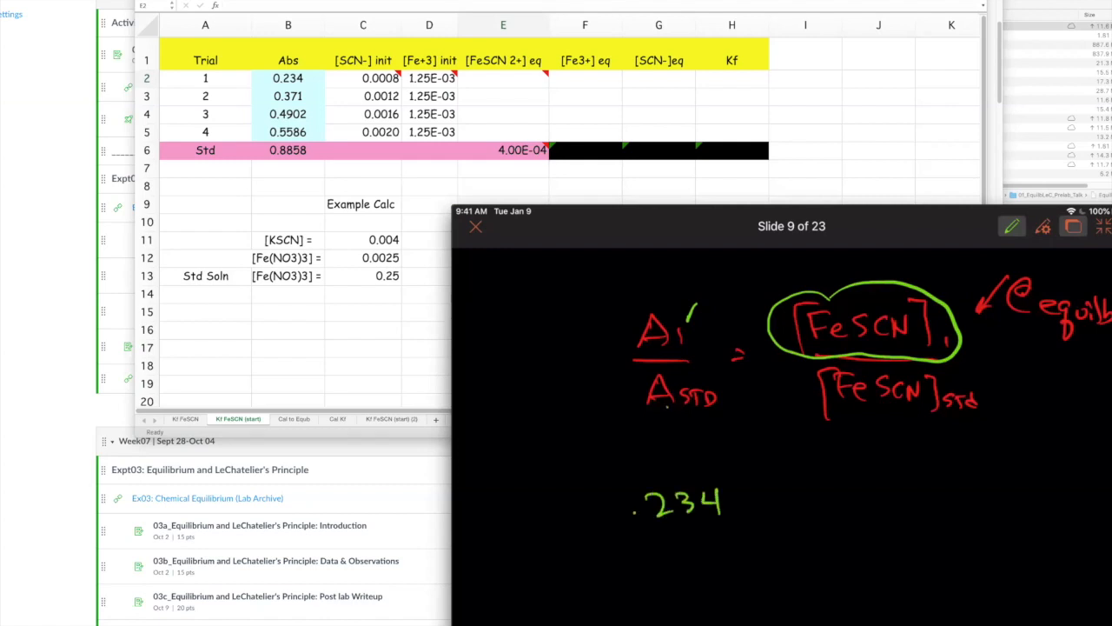
drag(627, 527, 731, 525)
click(641, 555)
mouse_move(665, 540)
mouse_down()
mouse_move(654, 547)
mouse_move(666, 540)
mouse_up()
drag(689, 540, 691, 539)
drag(702, 545, 697, 559)
drag(730, 541, 728, 547)
drag(983, 410, 1003, 398)
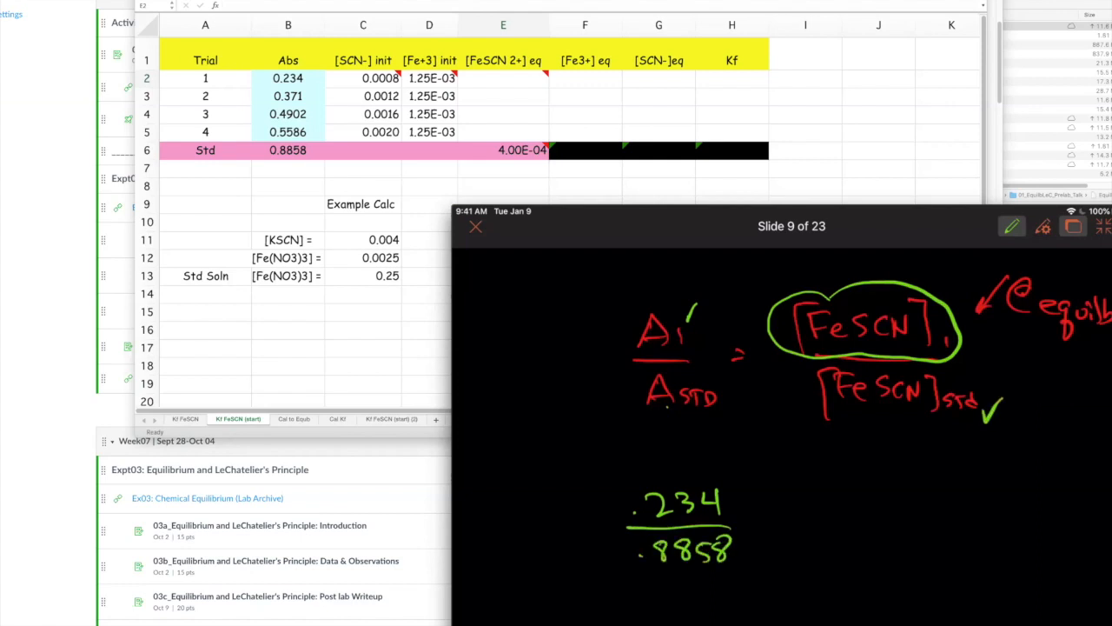
Continue the handwritten equation after the absorbance ratio with the bracketed standard factor and the bracketed FeSCN result.
mouse_move(779, 487)
mouse_down()
mouse_move(778, 518)
mouse_move(801, 492)
mouse_up()
click(792, 504)
click(840, 502)
drag(821, 489, 857, 513)
drag(874, 496, 872, 496)
mouse_move(884, 489)
mouse_down()
mouse_move(896, 483)
mouse_move(904, 502)
mouse_up()
drag(768, 468, 767, 541)
mouse_move(912, 471)
mouse_down()
mouse_move(911, 527)
mouse_move(953, 519)
mouse_up()
drag(938, 526, 954, 525)
drag(818, 374, 834, 372)
drag(910, 405, 720, 357)
mouse_move(991, 492)
mouse_down()
mouse_move(993, 516)
mouse_move(1006, 491)
mouse_up()
mouse_move(1019, 506)
mouse_down()
mouse_move(1009, 511)
mouse_move(1022, 516)
mouse_up()
mouse_move(1049, 491)
mouse_down()
mouse_move(1033, 516)
mouse_move(1064, 515)
mouse_up()
drag(1069, 516, 1085, 491)
drag(992, 471, 991, 525)
mouse_move(1076, 480)
mouse_down()
mouse_move(1077, 546)
mouse_move(1111, 542)
mouse_move(1107, 571)
mouse_up()
drag(1106, 512, 1102, 524)
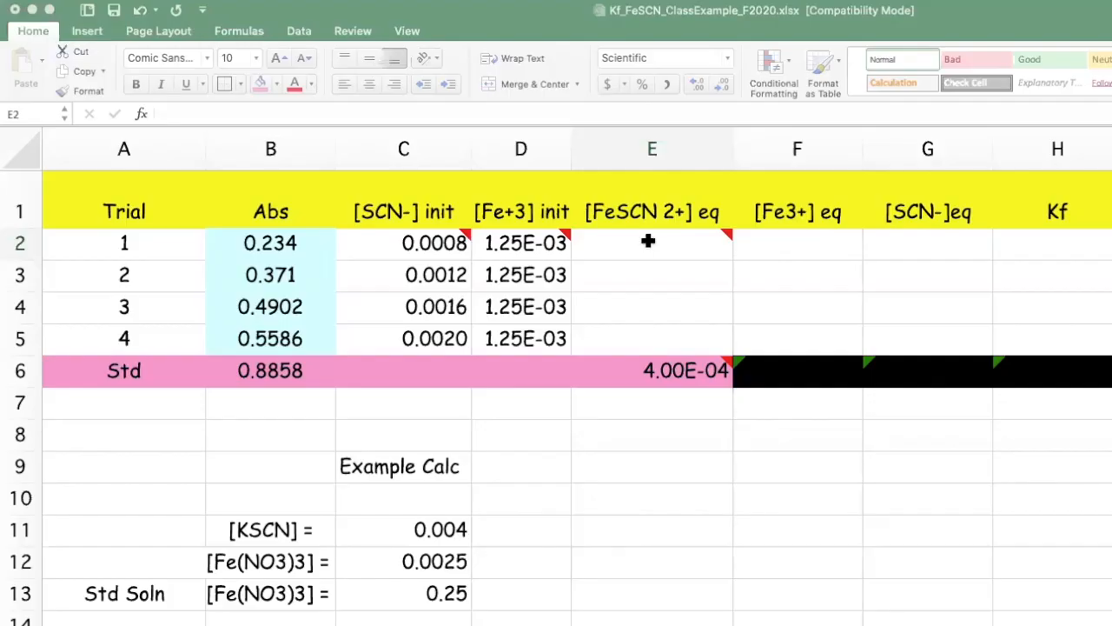
Enter the formula =B2/B6*(E6) in E2 to calculate [FeSCN 2+] eq for trial 1.
click(650, 240)
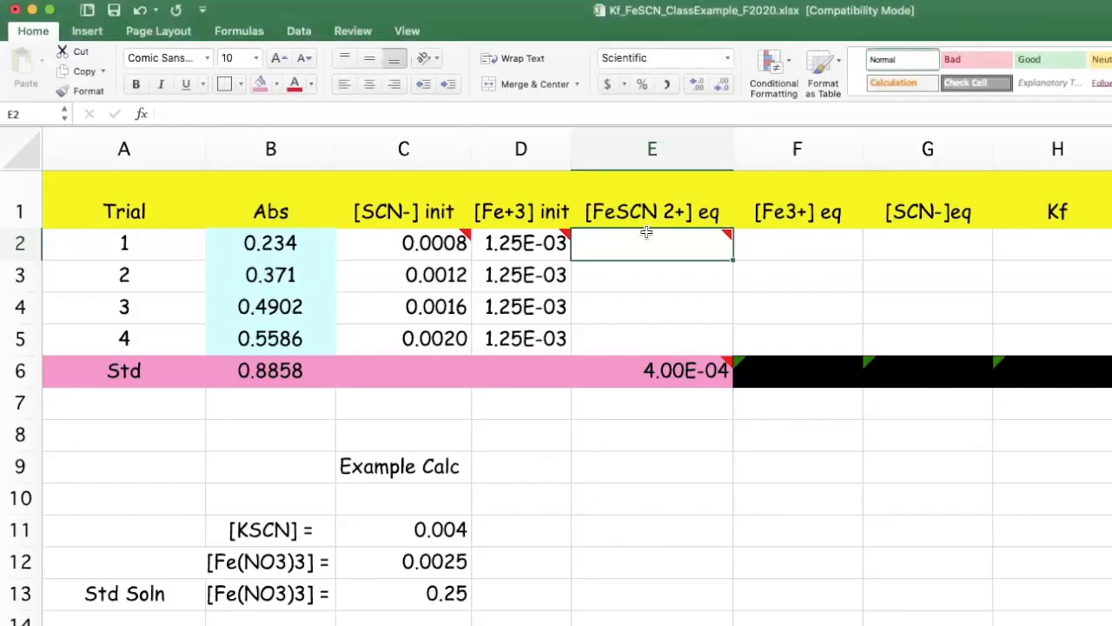
text(=)
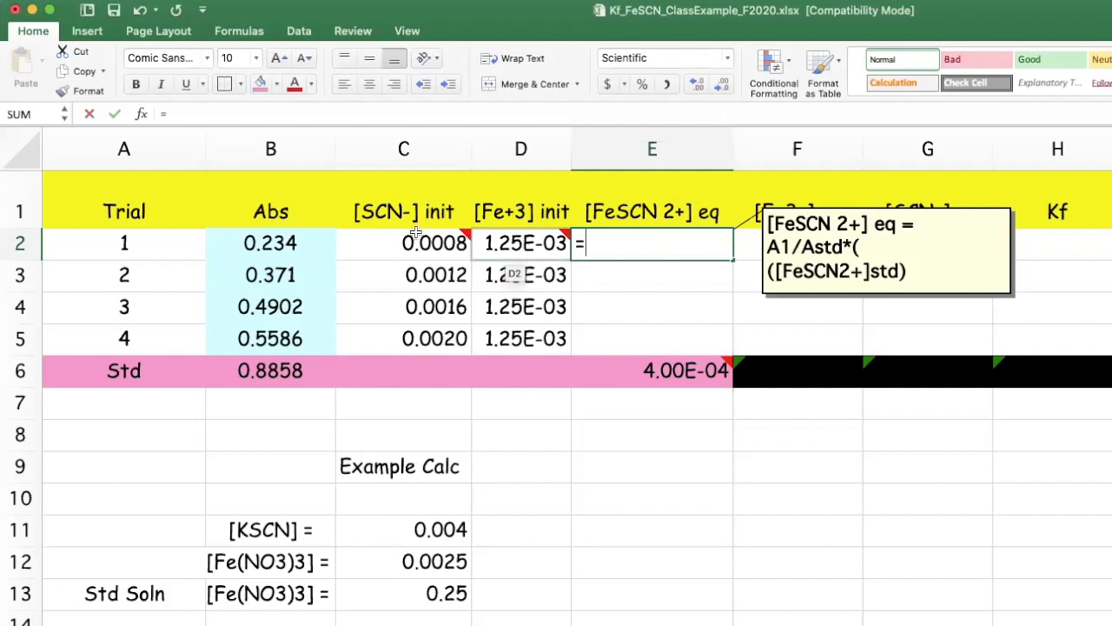
click(283, 246)
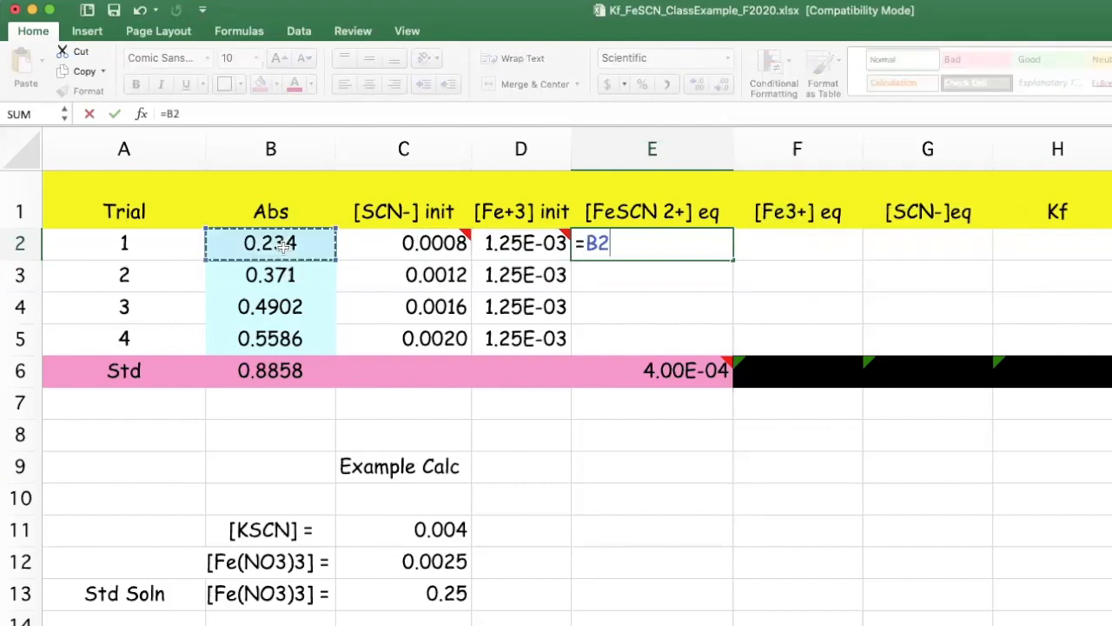
text(/)
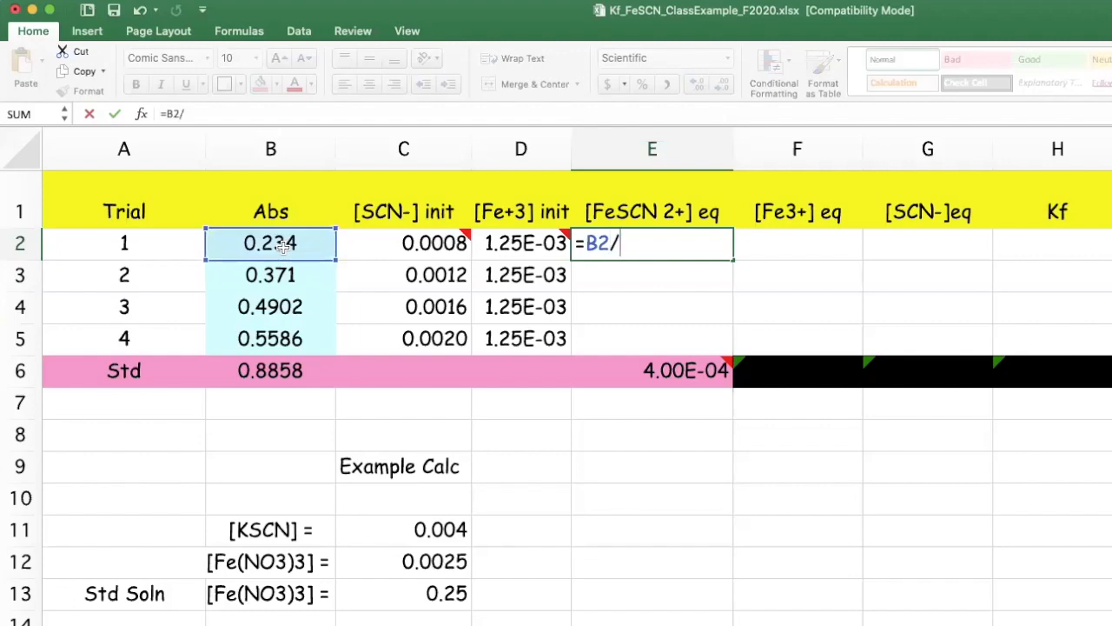
click(266, 372)
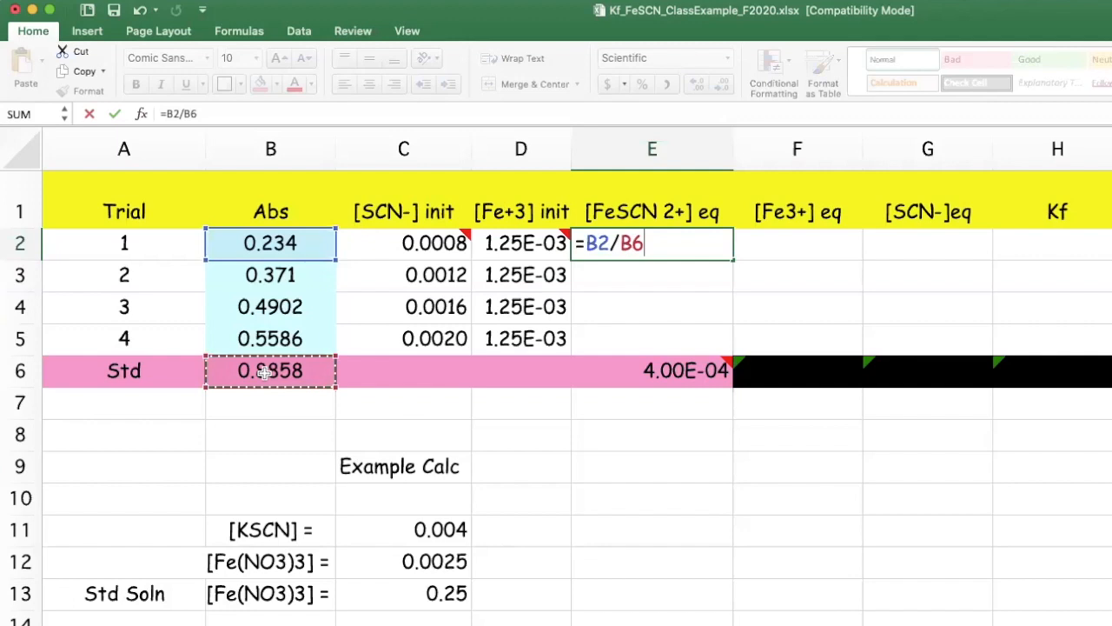
text(*()
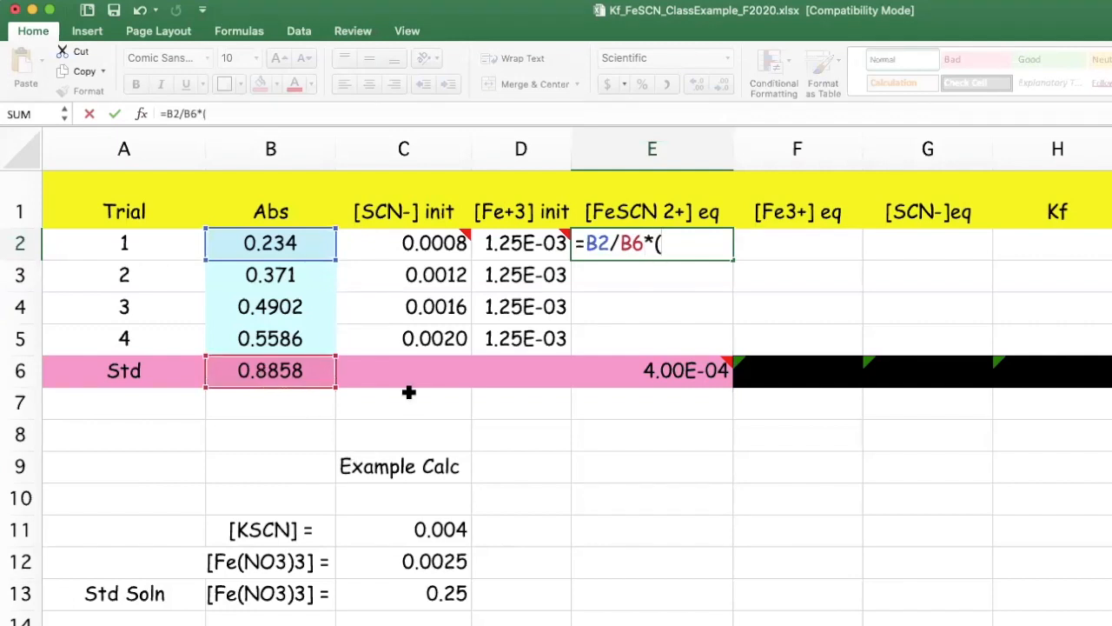
click(663, 371)
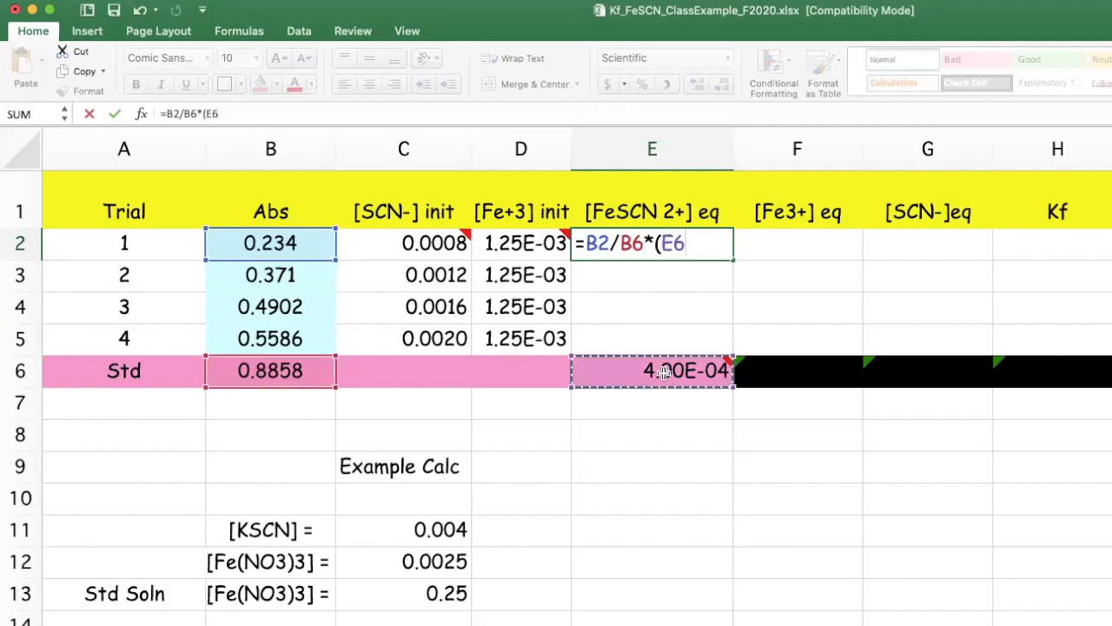
mouse_move(663, 371)
text())
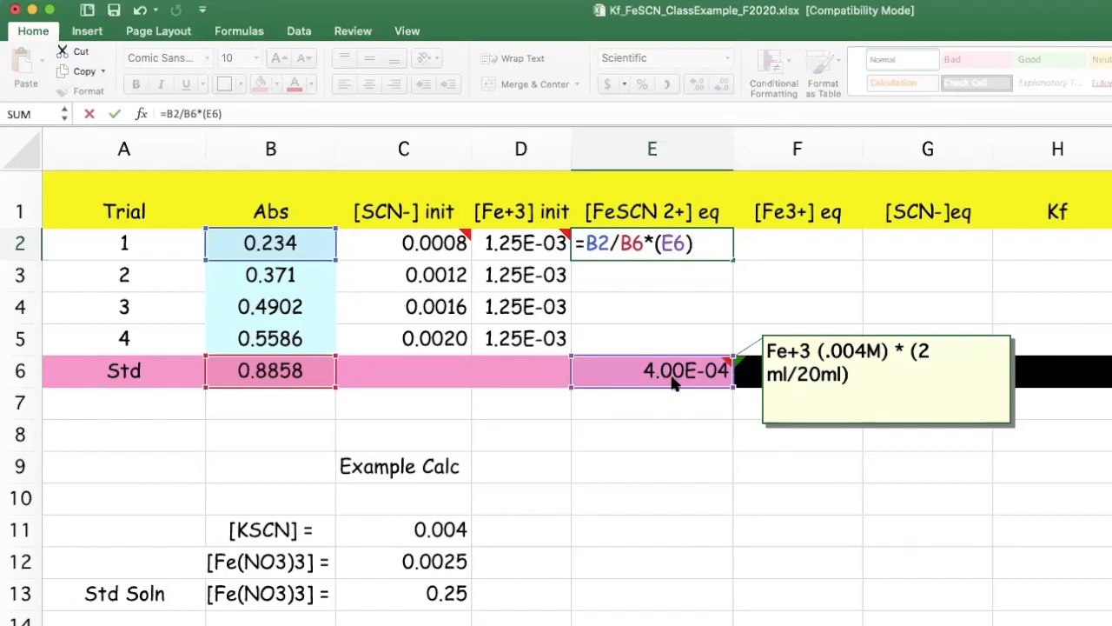
key(Return)
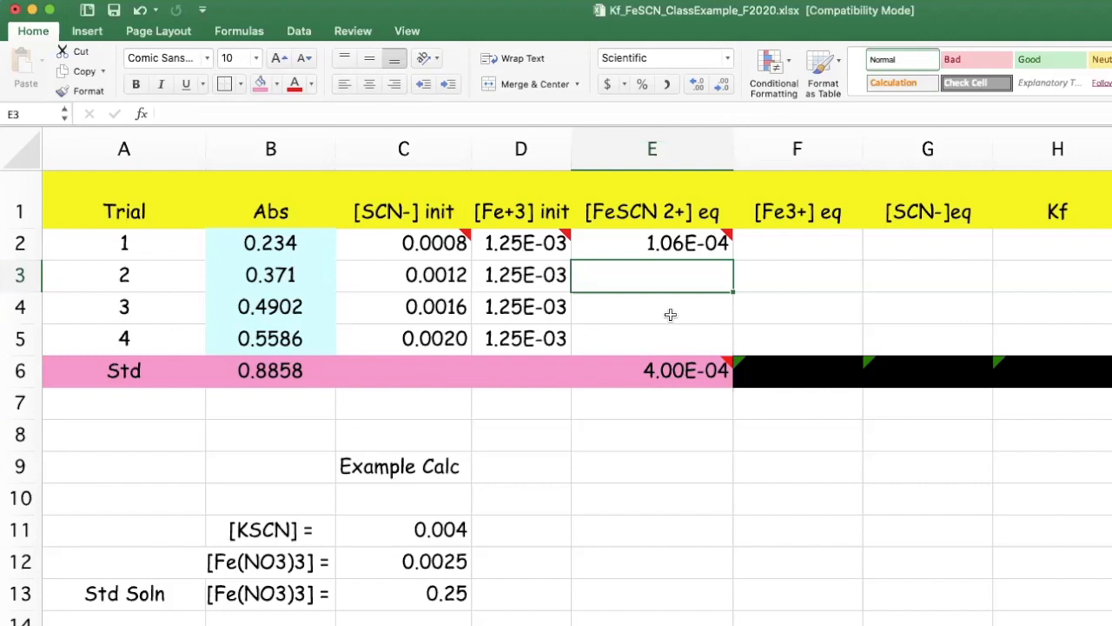
Try to copy the [FeSCN 2+] eq formula from E2 down through E5 with its relative references.
click(685, 244)
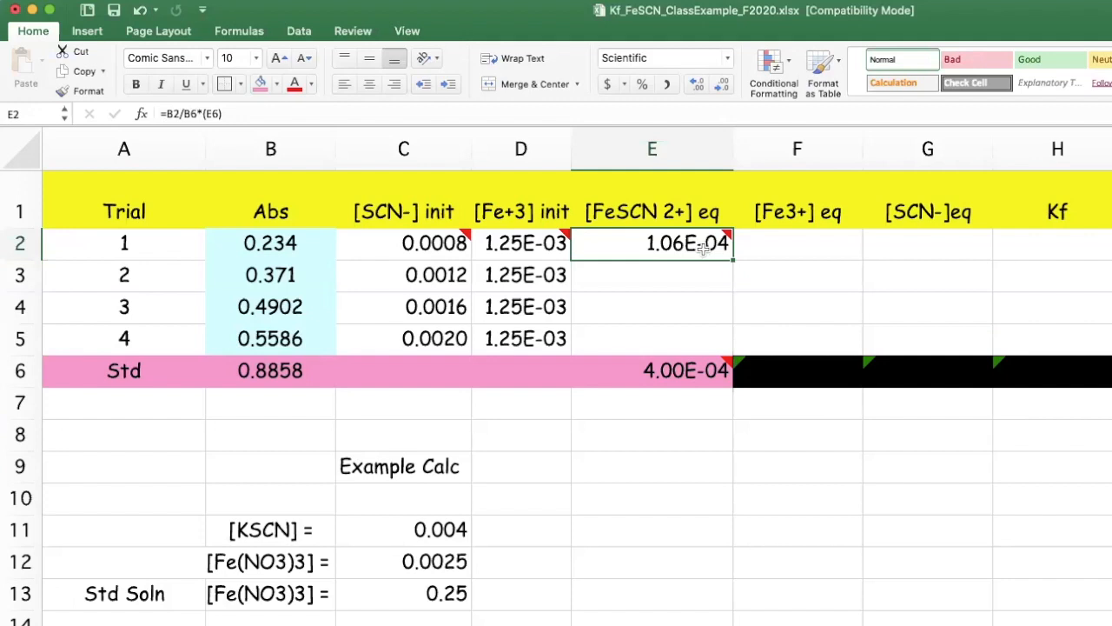
mouse_move(640, 243)
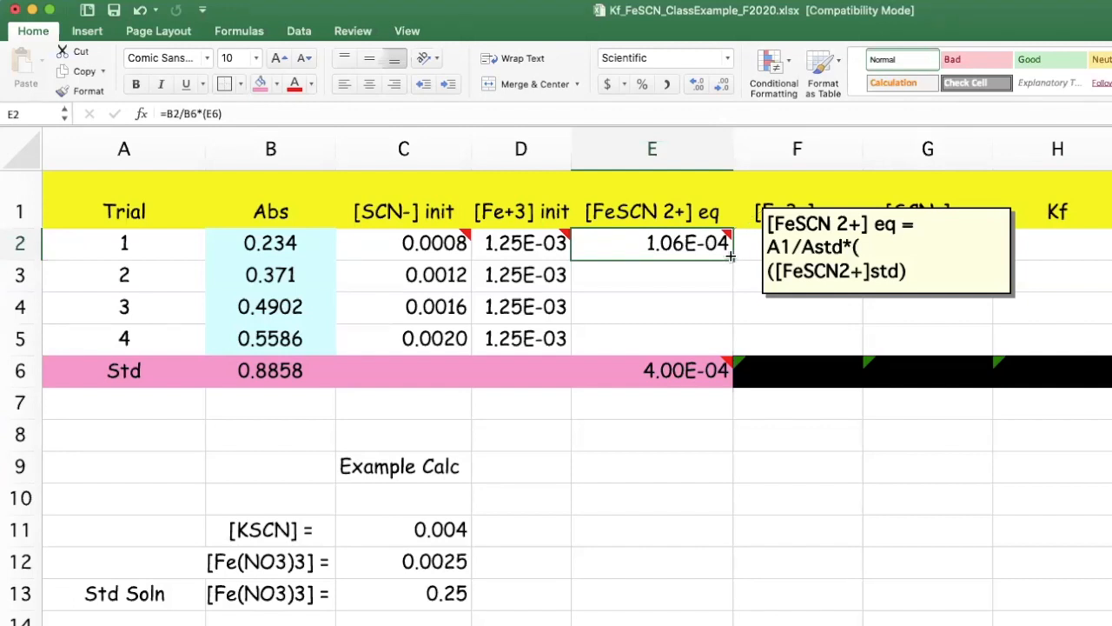
drag(730, 259, 726, 353)
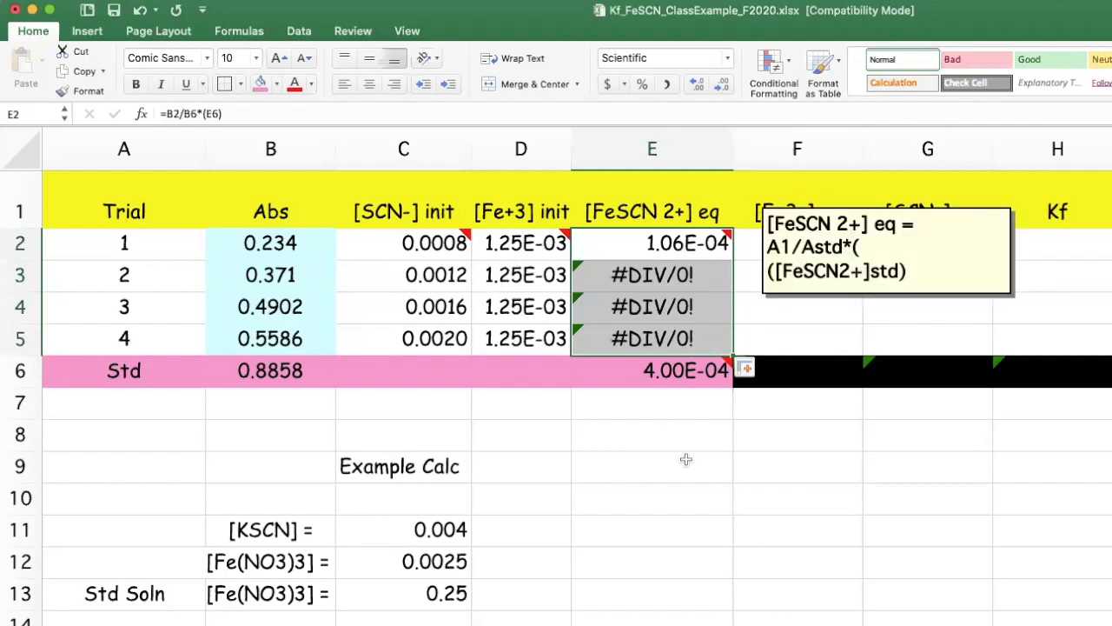
Inspect which cells the copied formula in E3 refers to and compare it with the formula in E2.
click(658, 278)
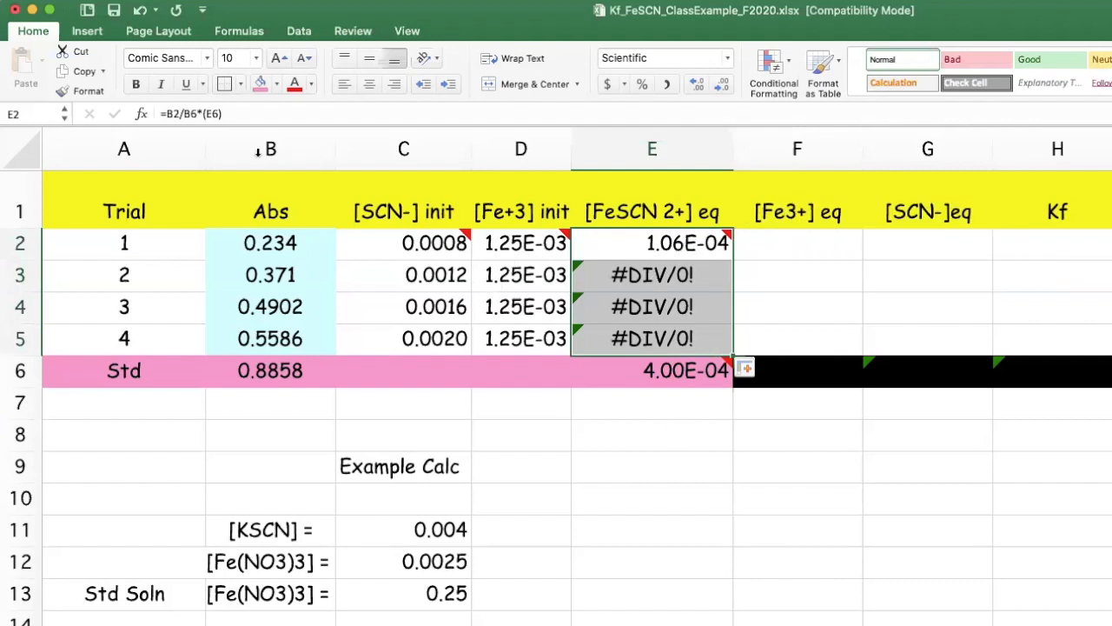
click(232, 114)
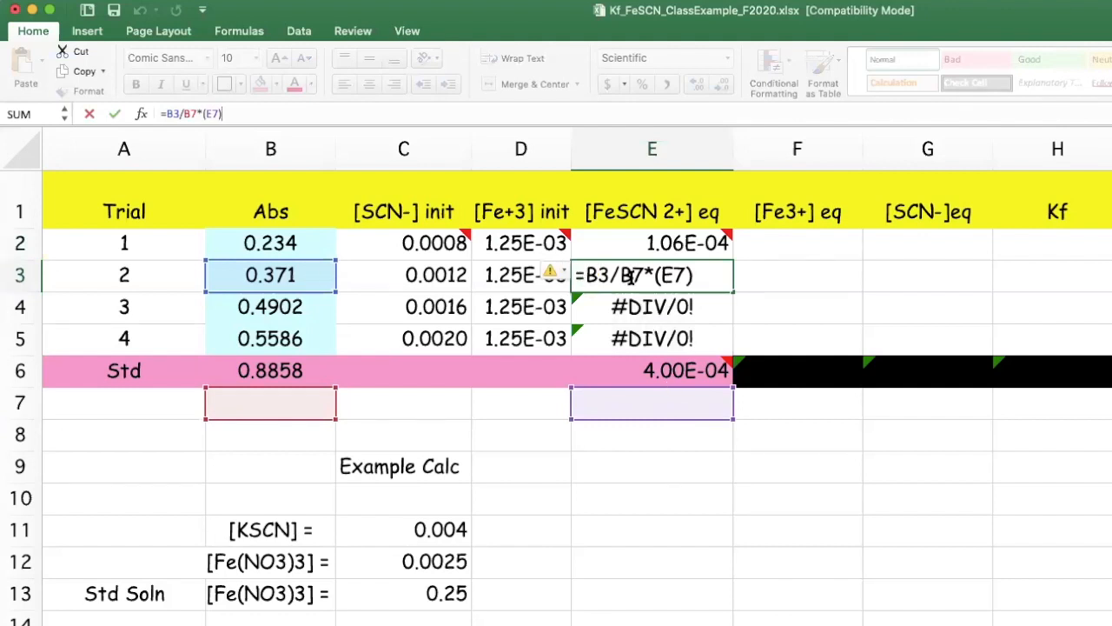
key(Escape)
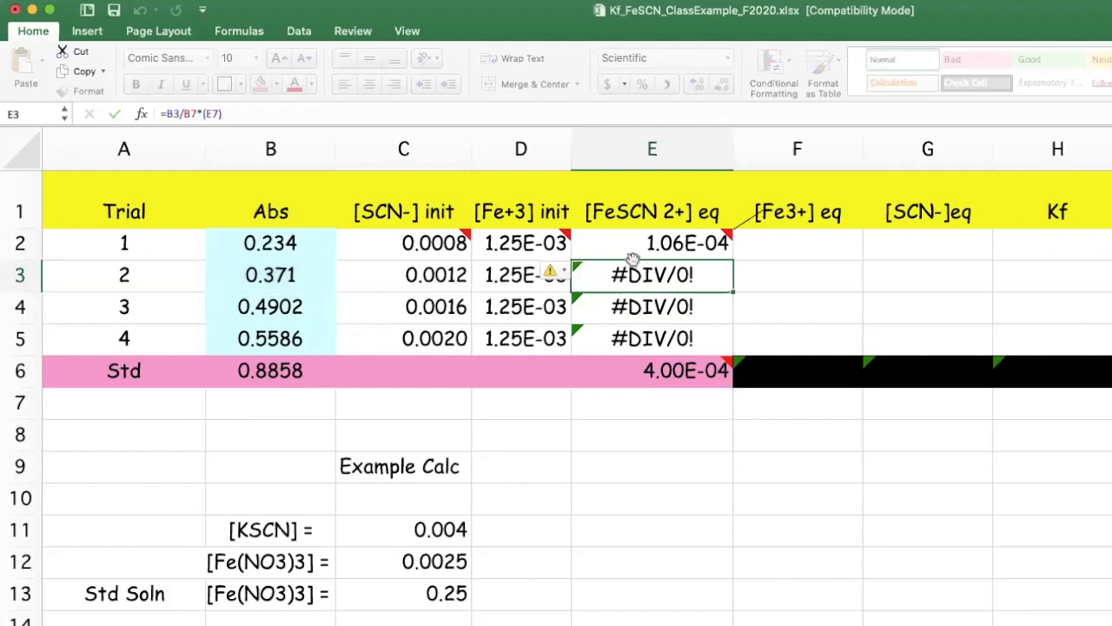
click(658, 243)
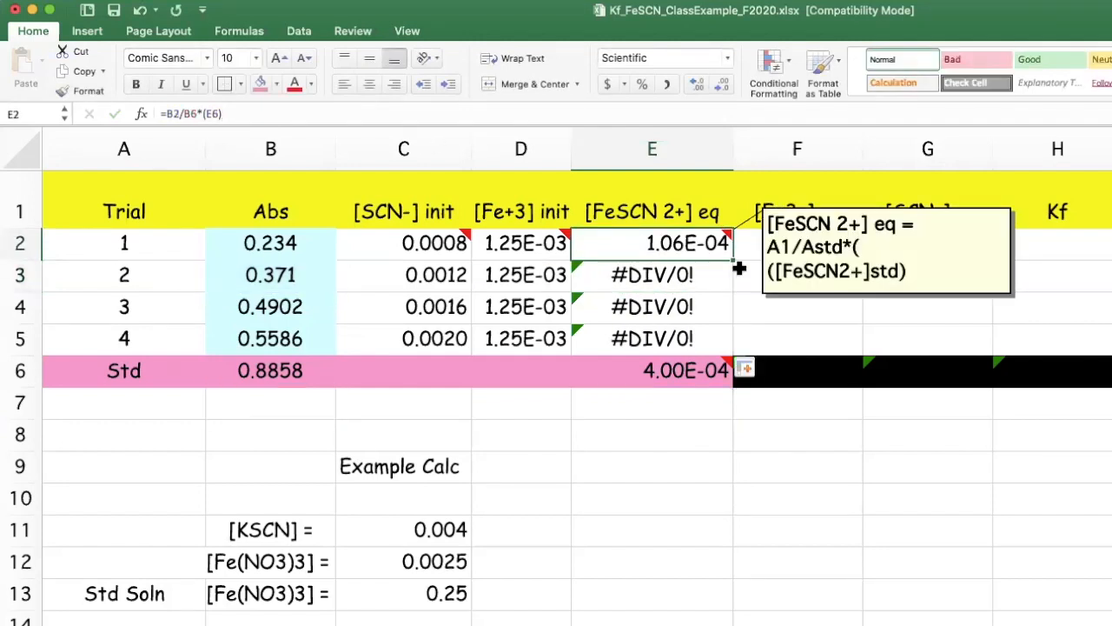
drag(726, 255, 561, 219)
click(818, 618)
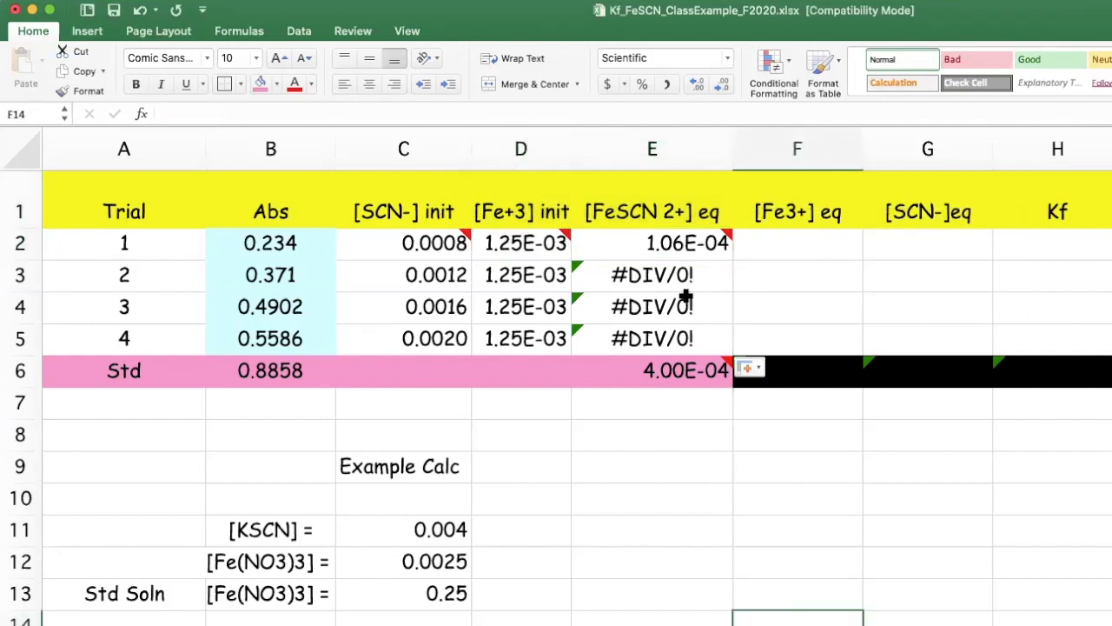
Lock the standard's row in the E2 formula so it reads =B2/B$6*(E$6).
click(656, 247)
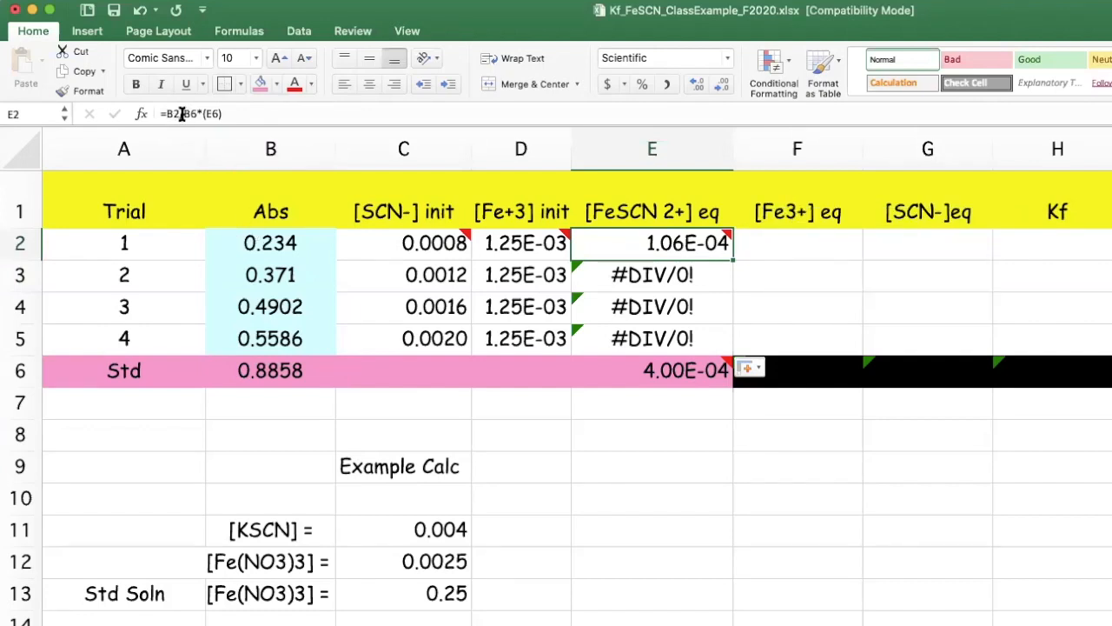
click(183, 114)
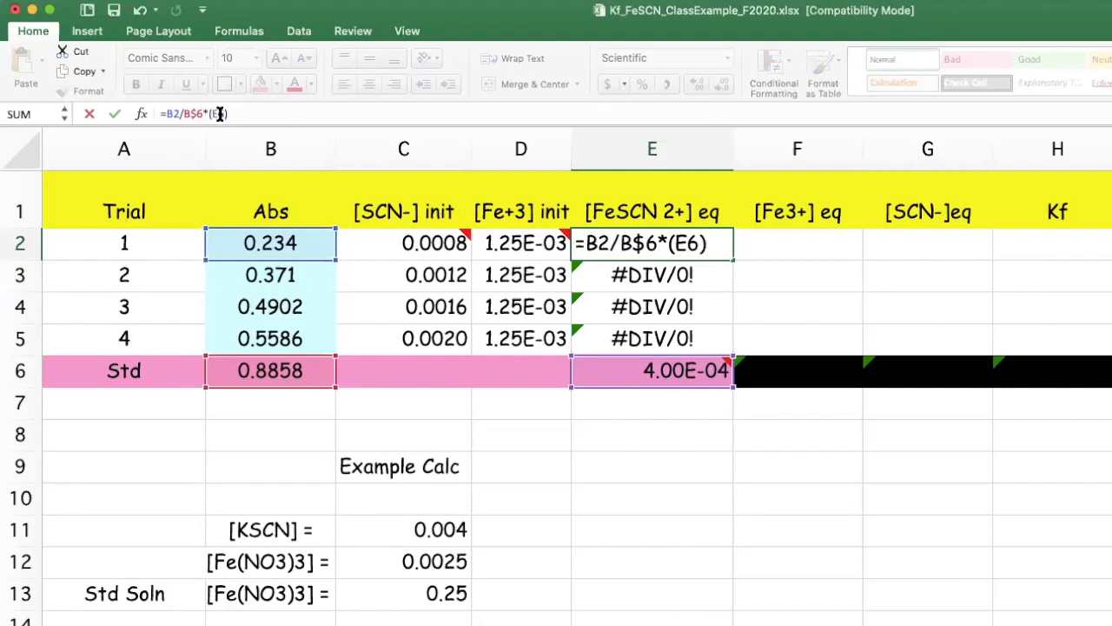
text($)
key(Return)
Copy the row-locked formula from E2 down through E5 and check the references in E4.
click(658, 241)
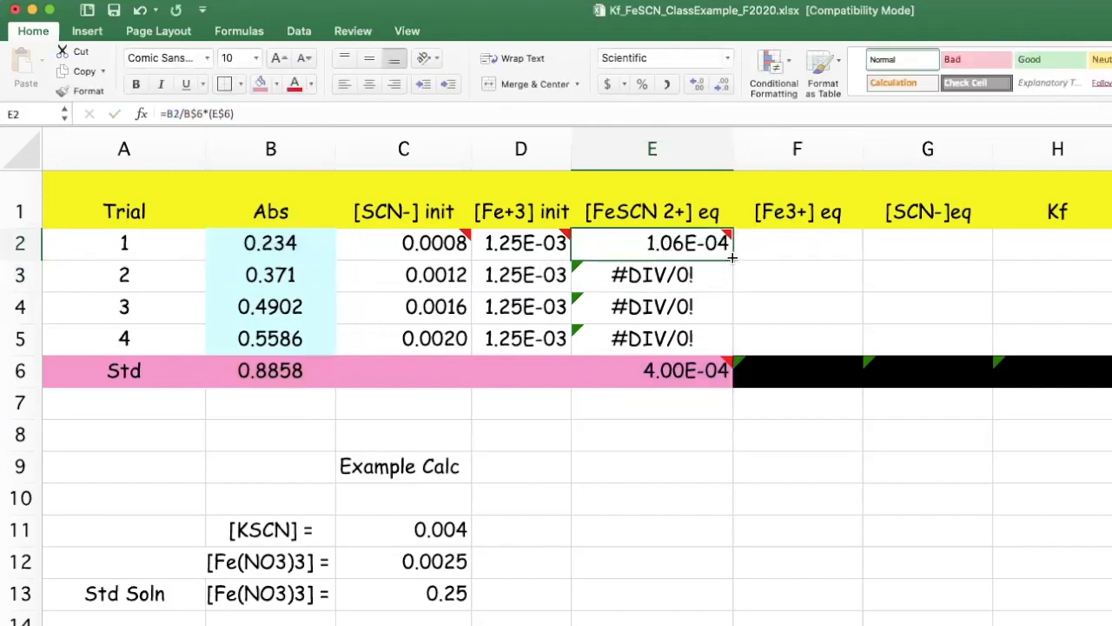
drag(733, 258, 728, 341)
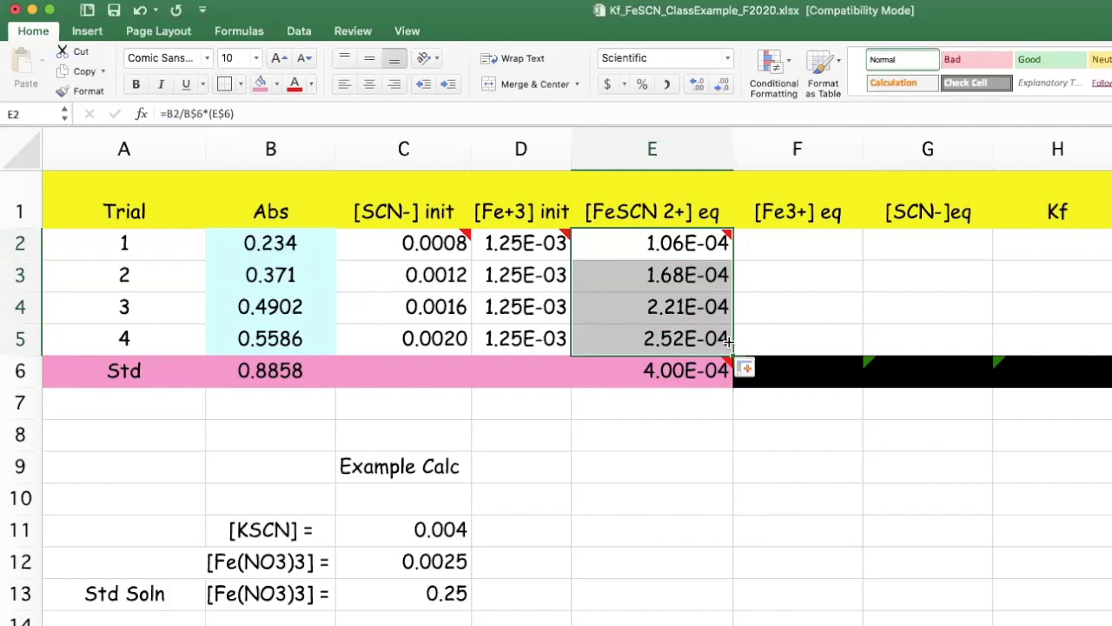
click(654, 315)
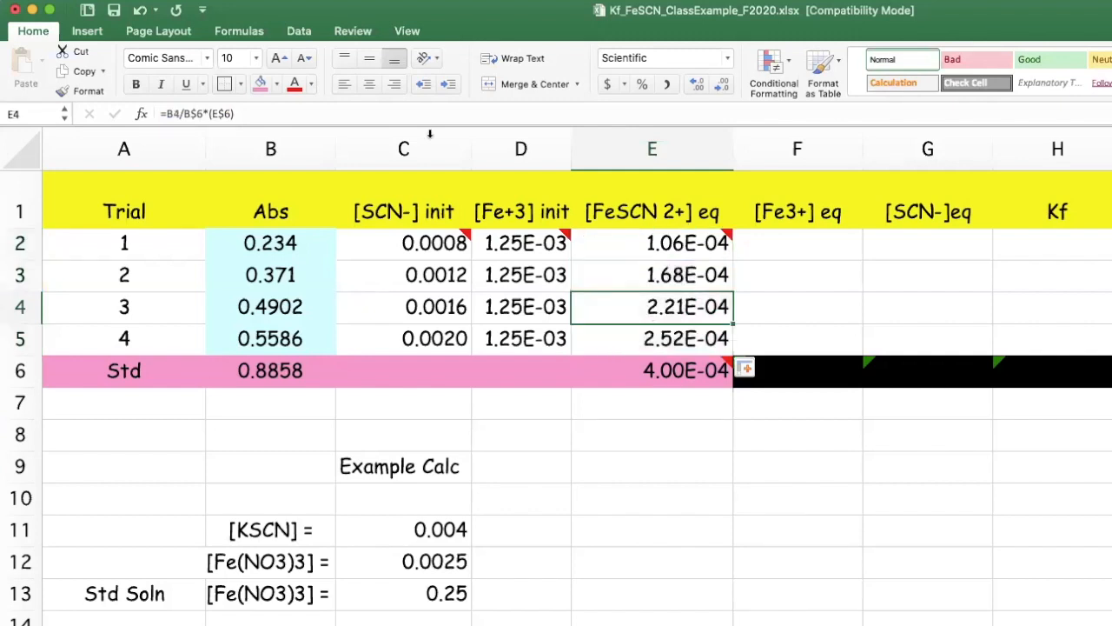
click(330, 113)
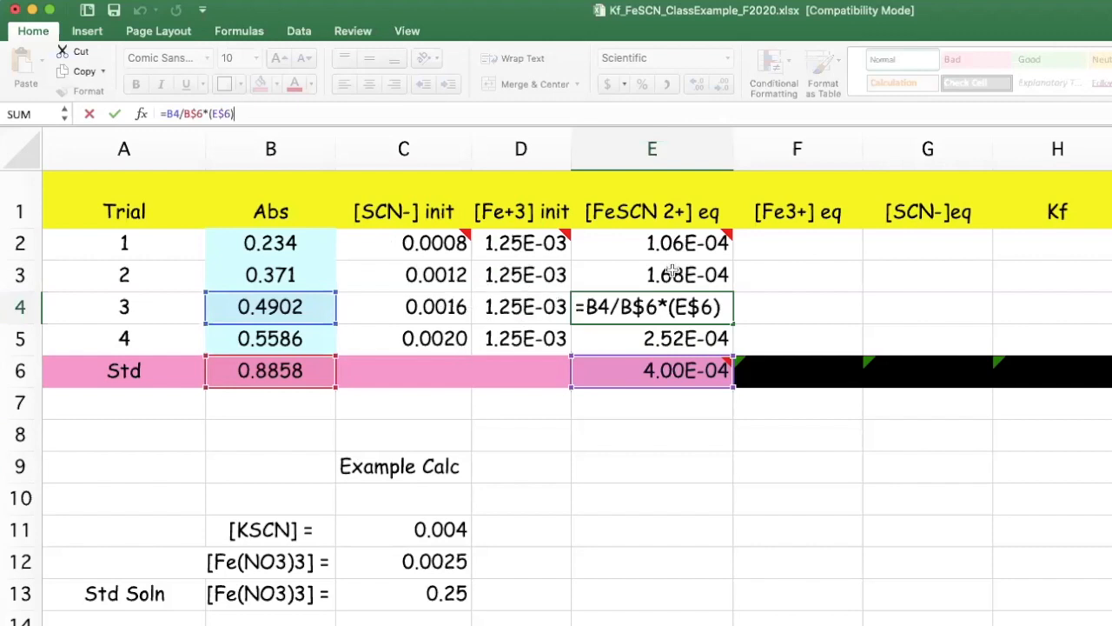
Calculate [Fe3+] eq in F2 with =D2-E2 and copy the formula down through F5.
click(778, 254)
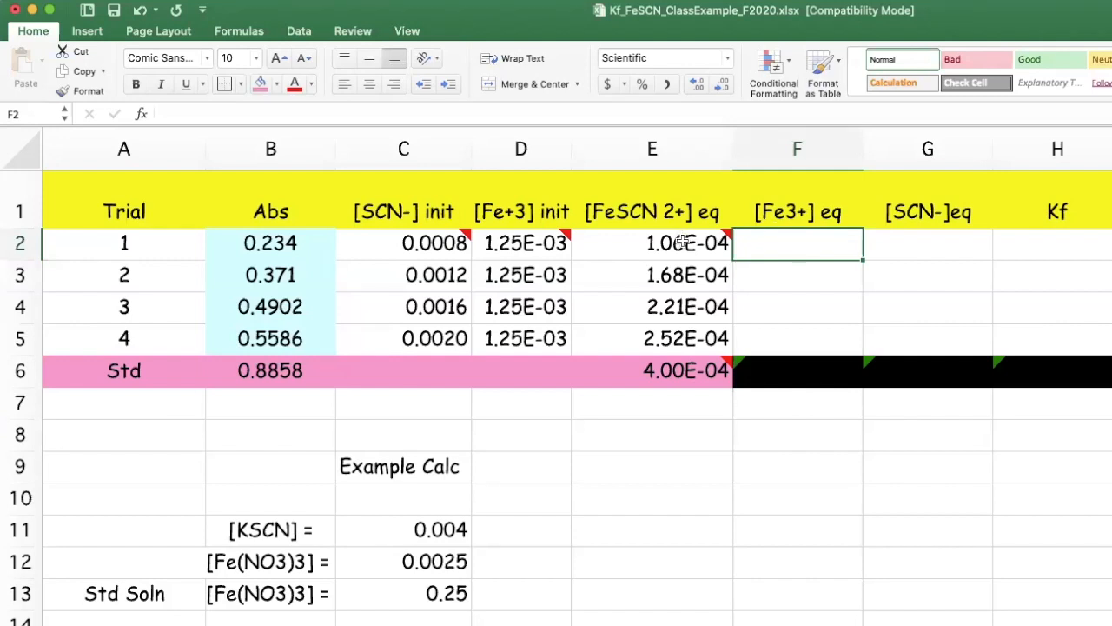
mouse_move(734, 242)
text(=)
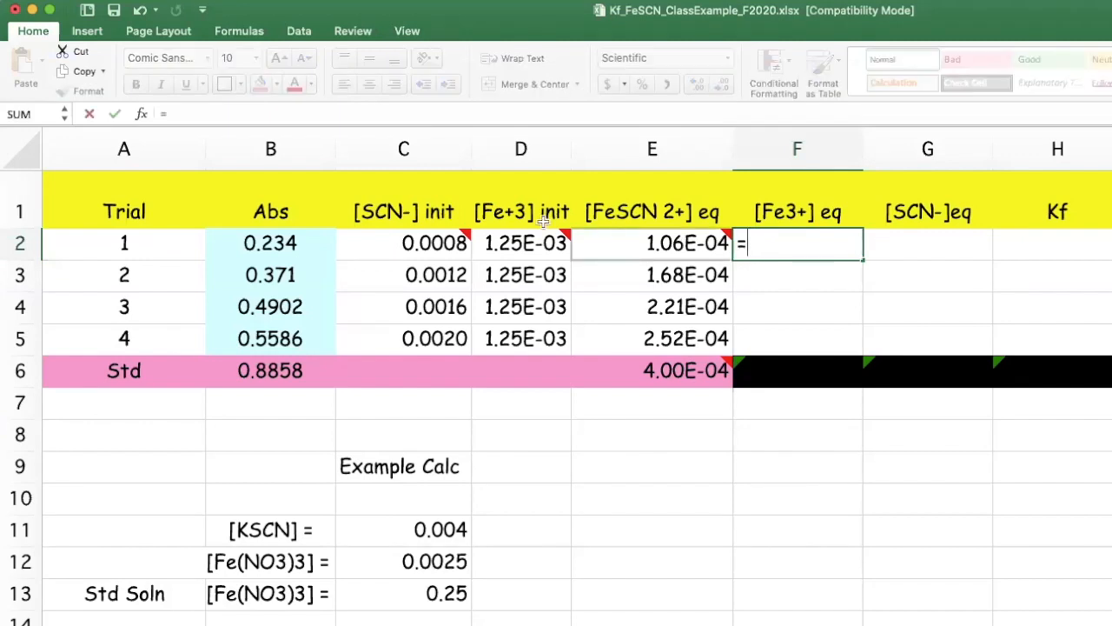
click(529, 243)
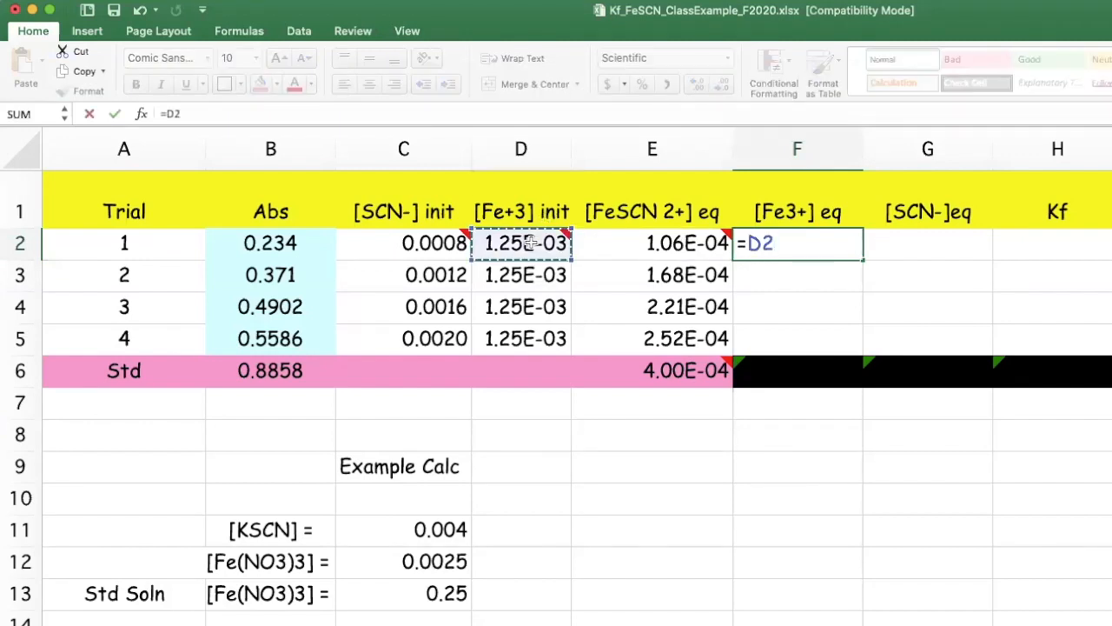
text(-)
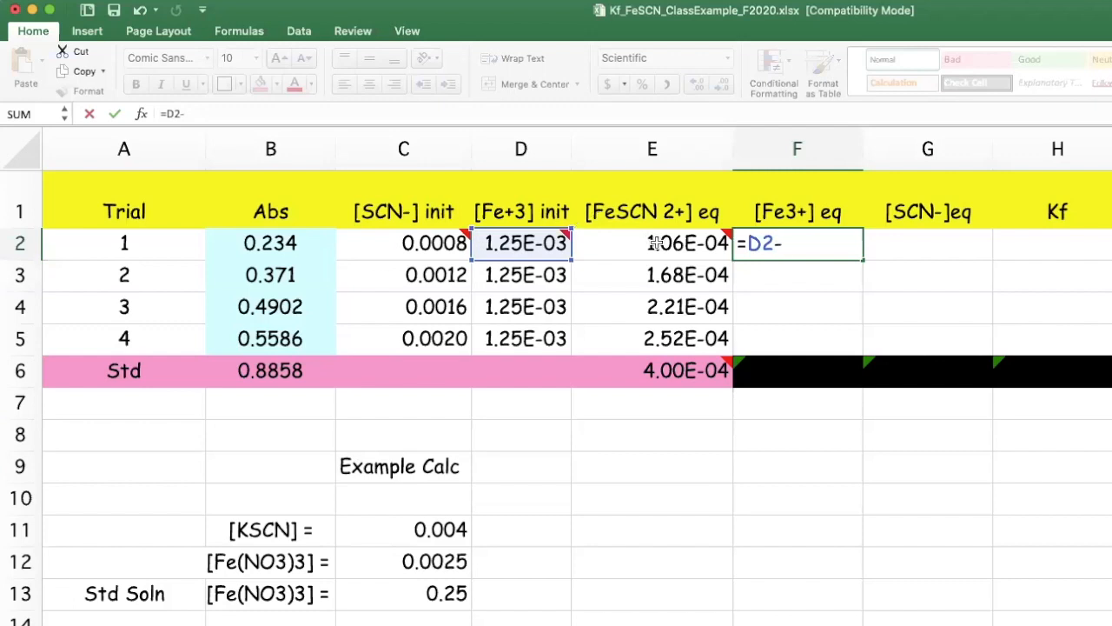
click(657, 243)
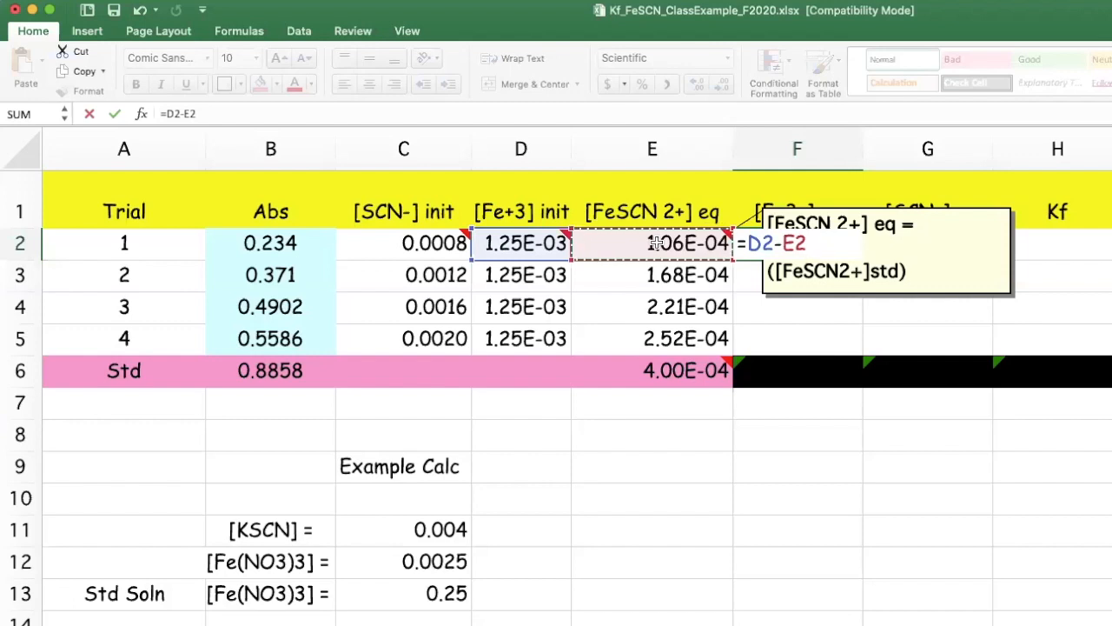
key(Return)
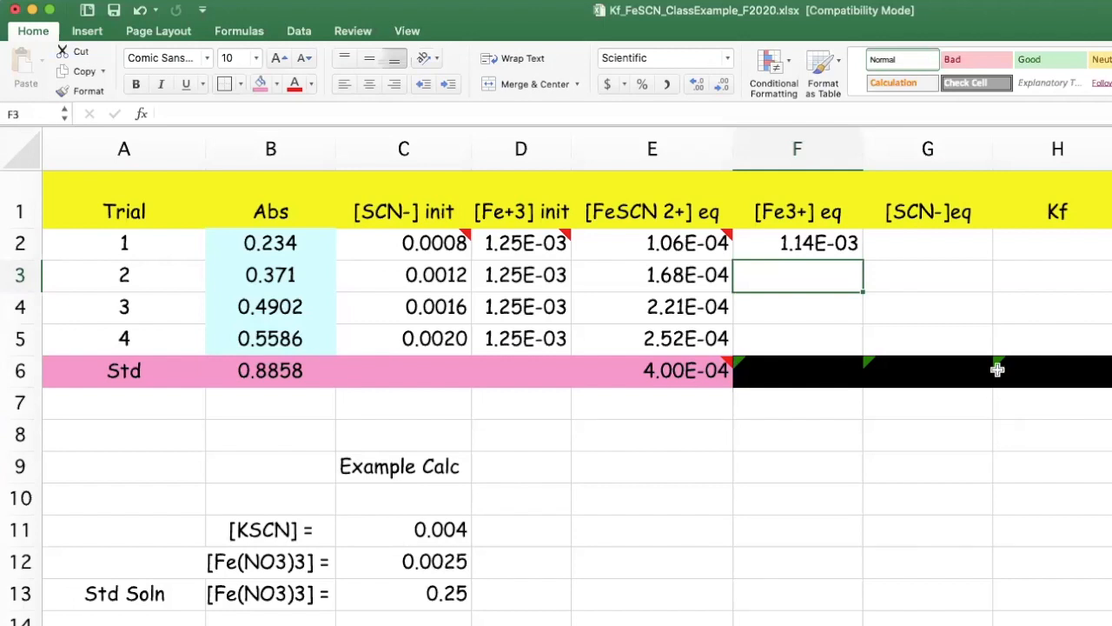
click(861, 254)
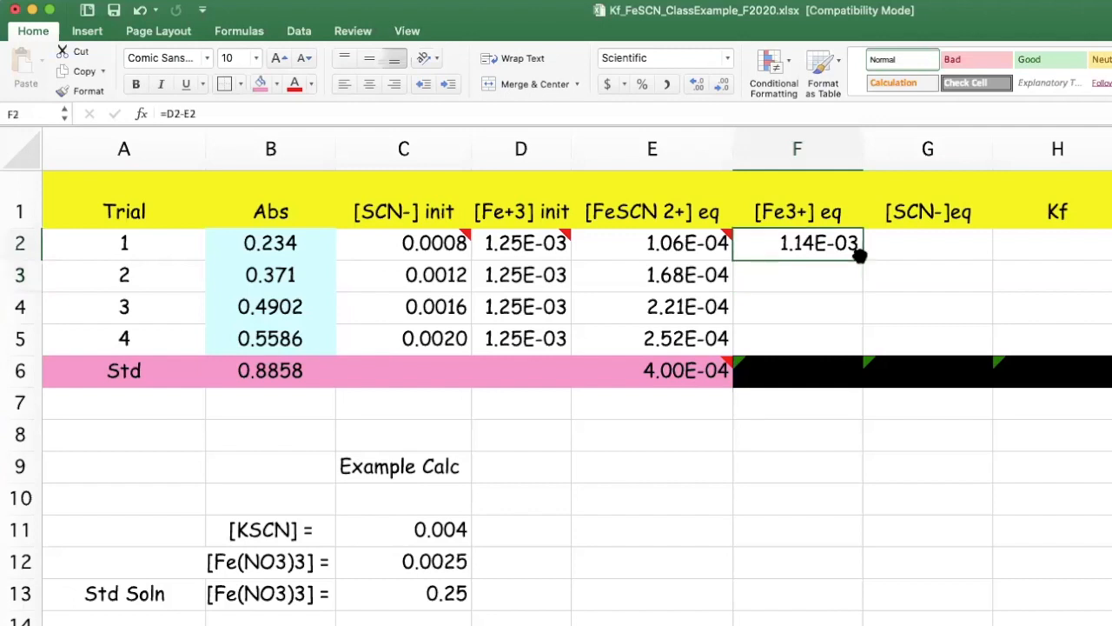
drag(860, 258, 859, 351)
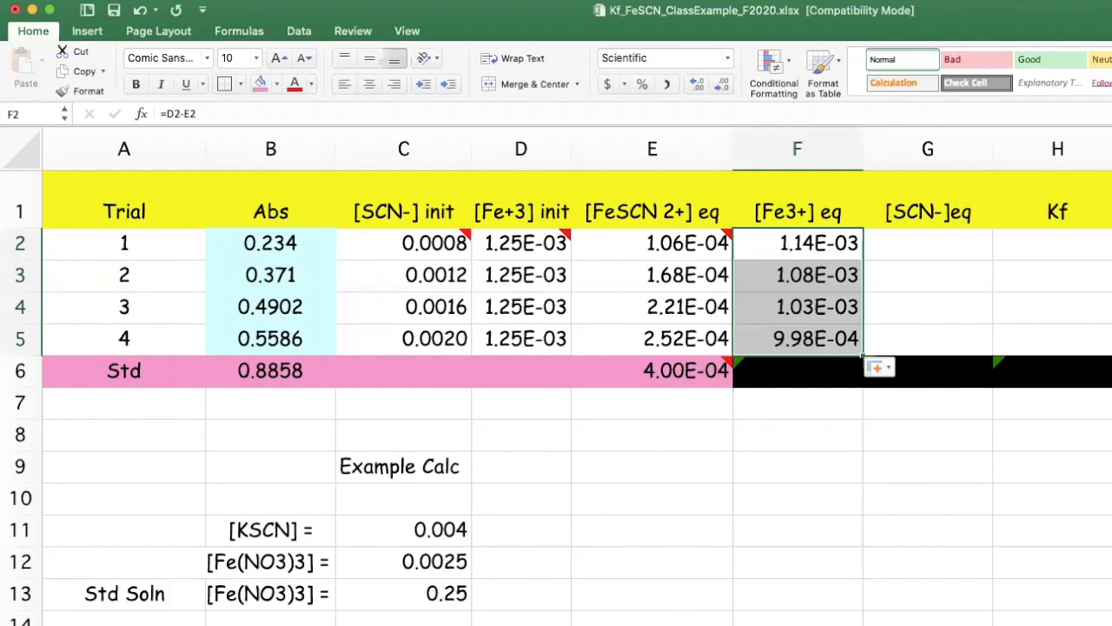
Try calculating [SCN-] eq in G2 with =C2-F2 and copy the formula down through G5.
click(947, 245)
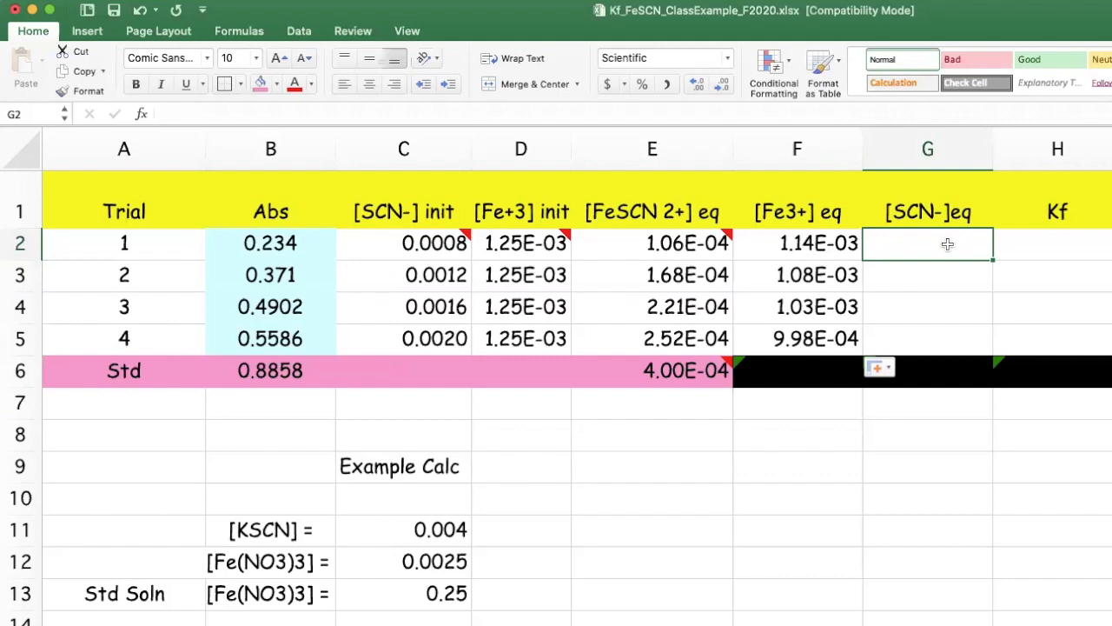
text(=)
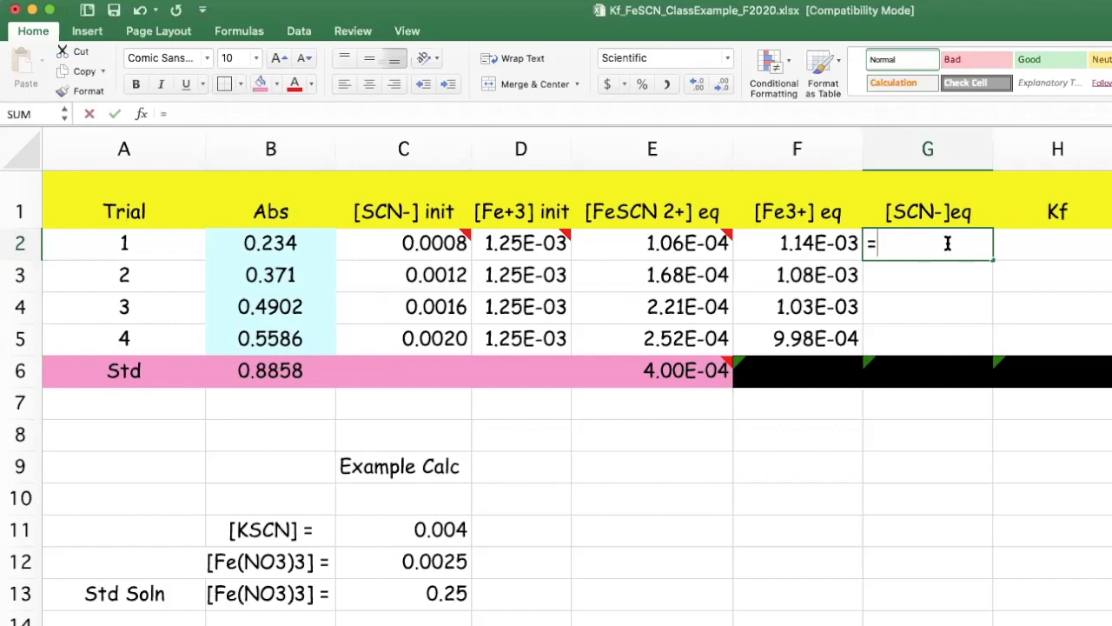
click(396, 240)
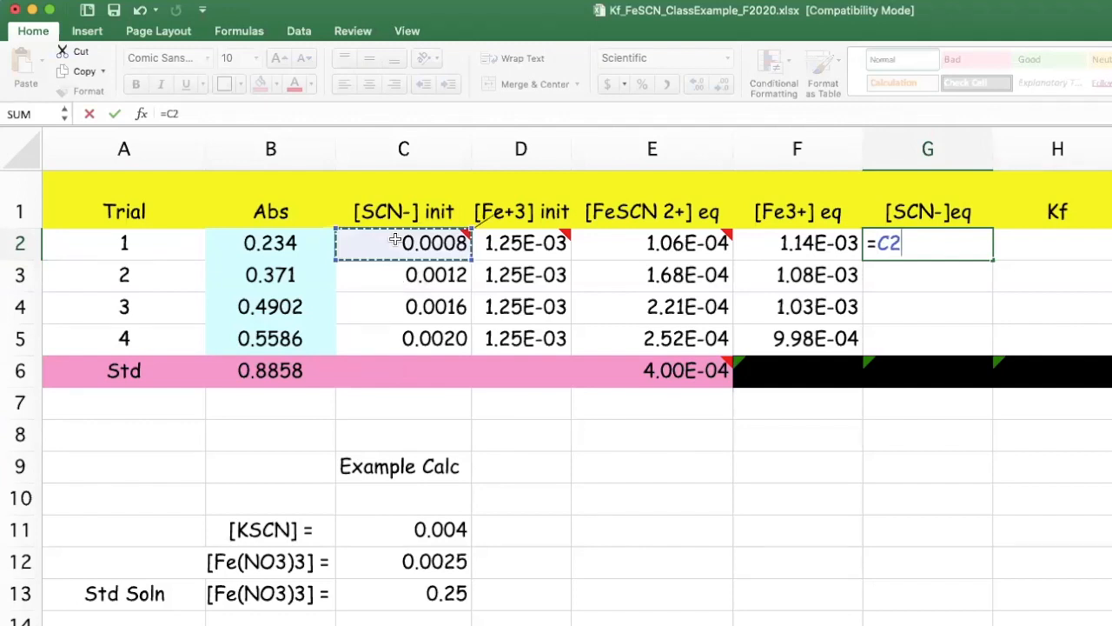
text(-)
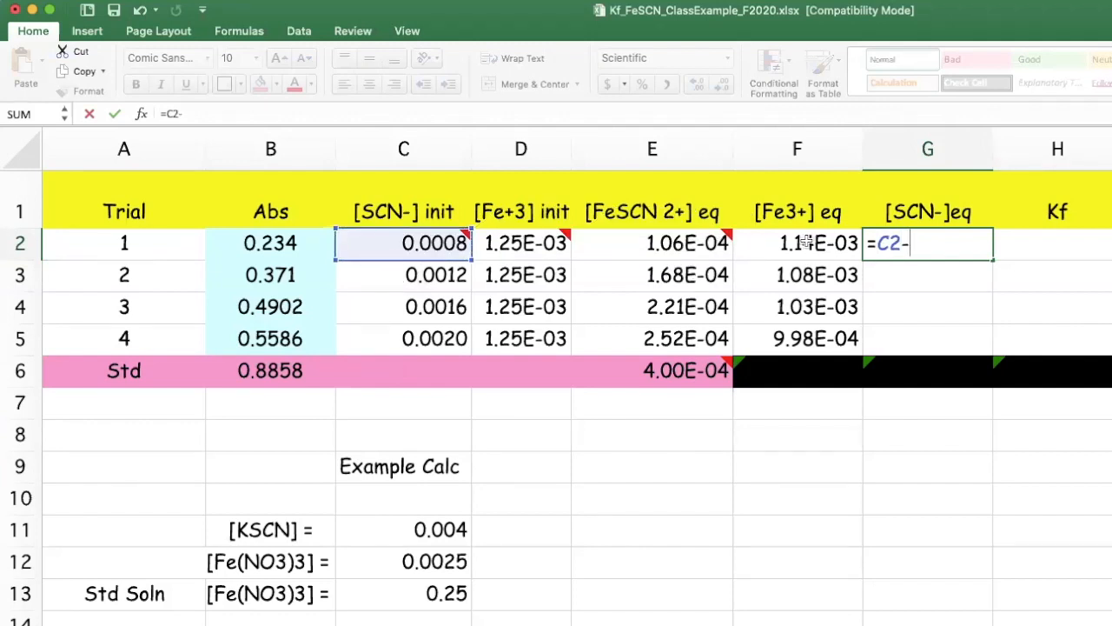
click(806, 242)
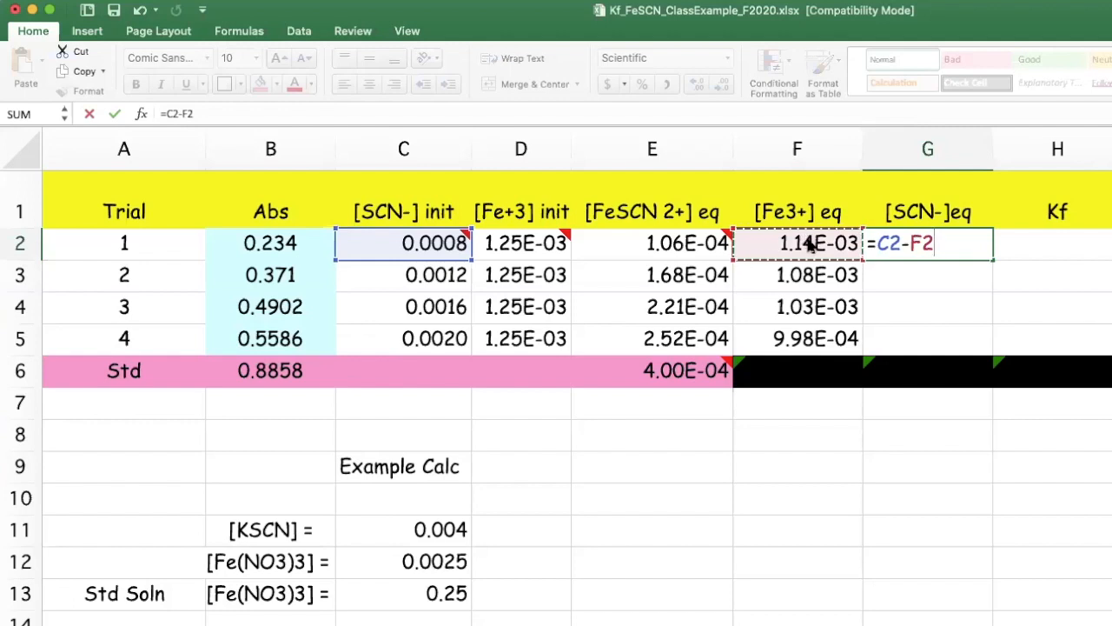
key(Return)
click(985, 247)
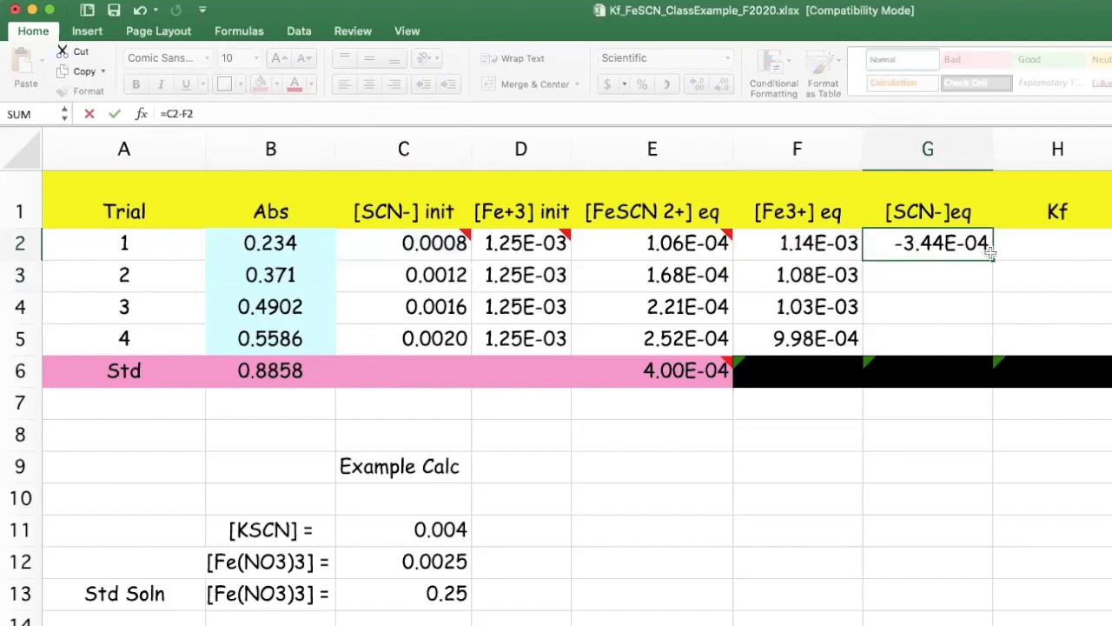
drag(991, 256, 984, 338)
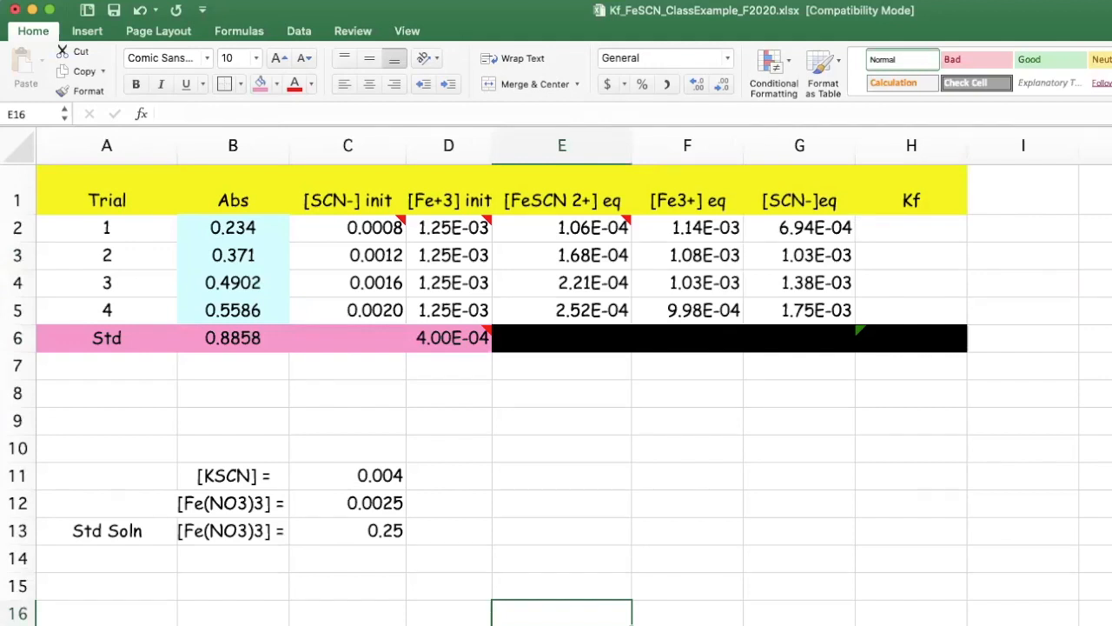
Correct the [SCN-] eq formula in G2 to =C2-E2 and copy it down through G5.
click(798, 225)
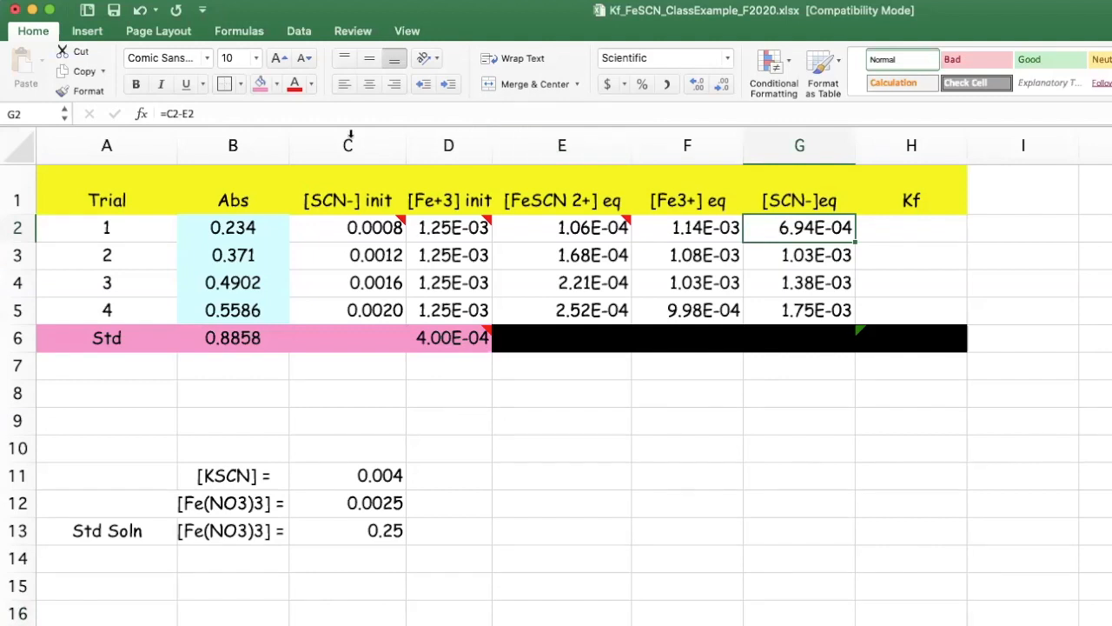
click(234, 112)
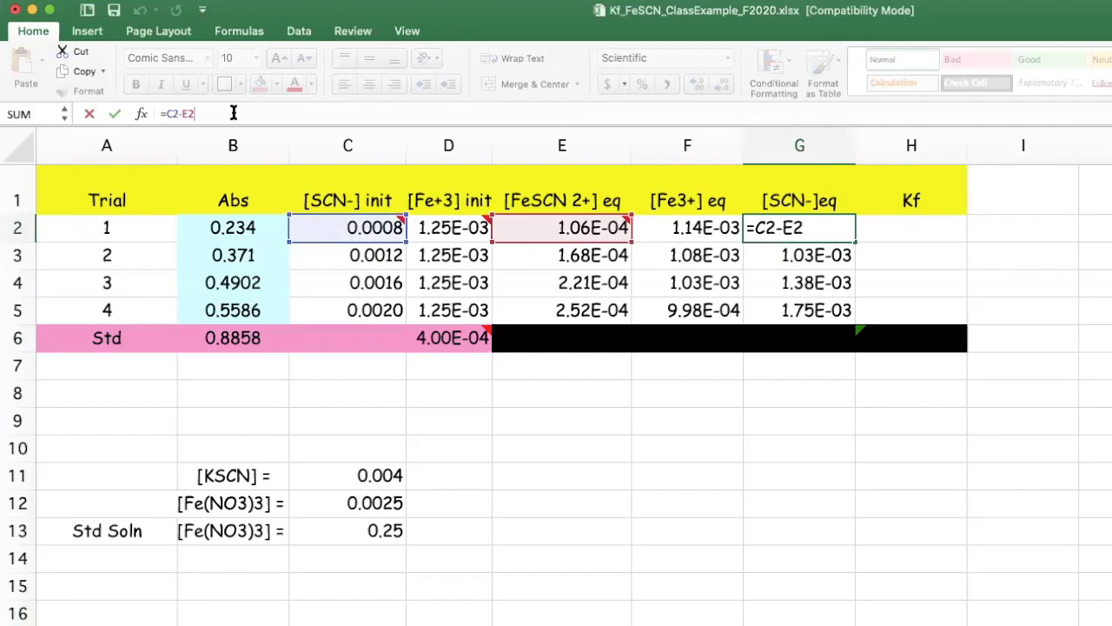
click(382, 458)
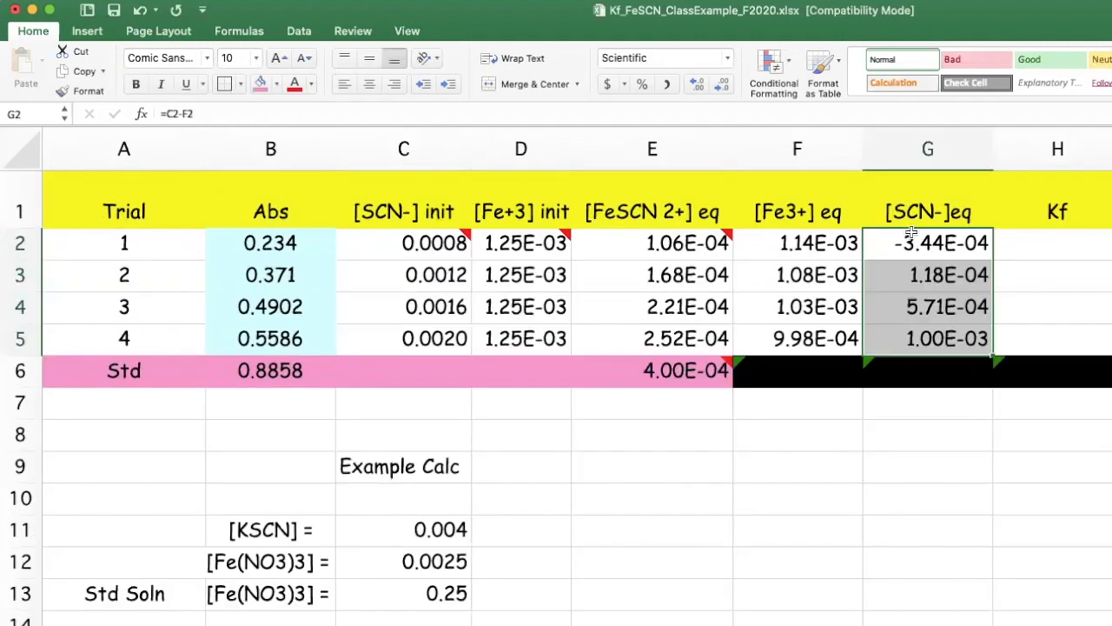
click(918, 240)
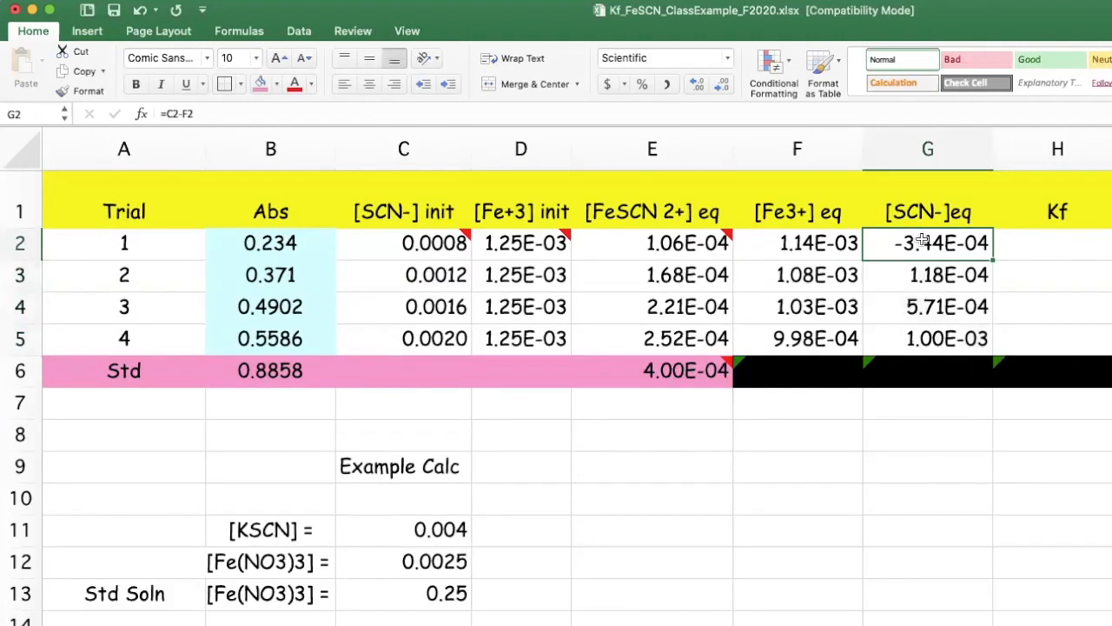
click(241, 111)
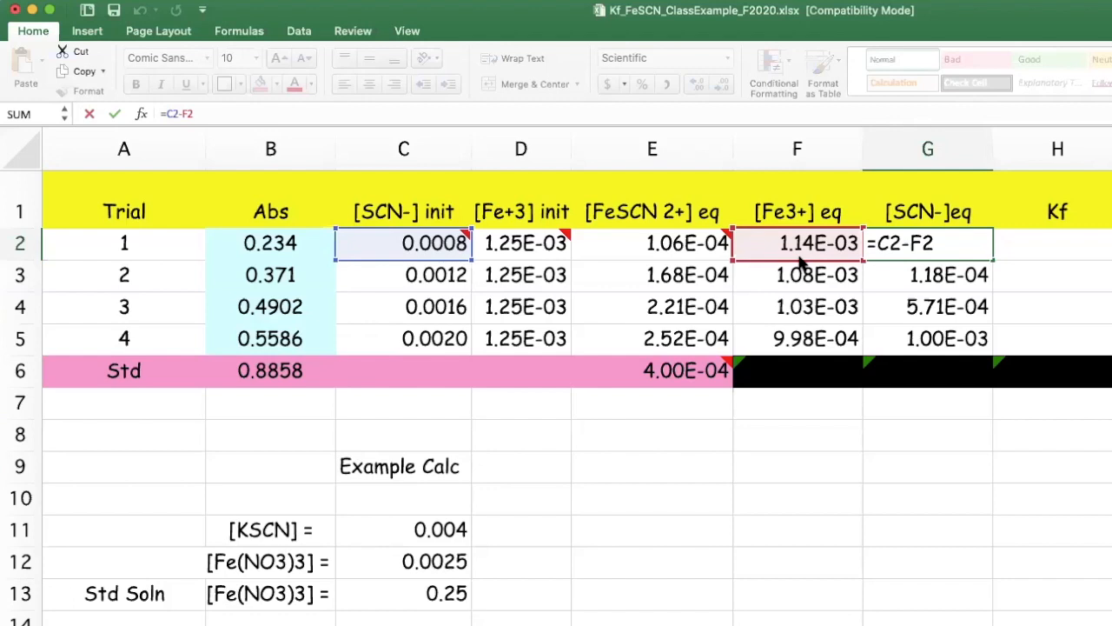
click(696, 259)
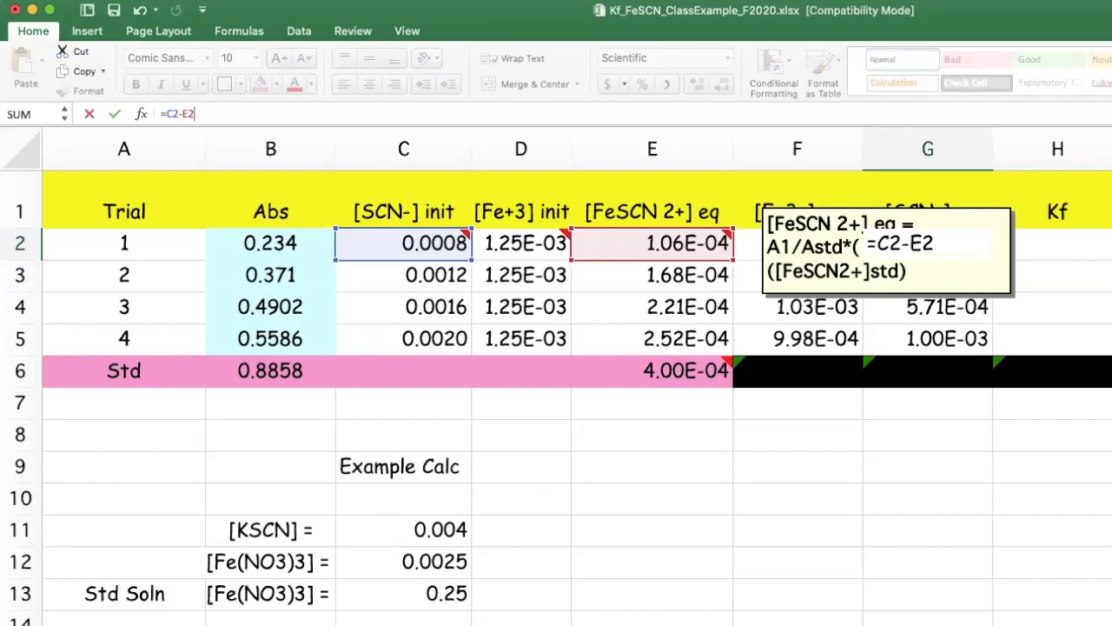
key(Tab)
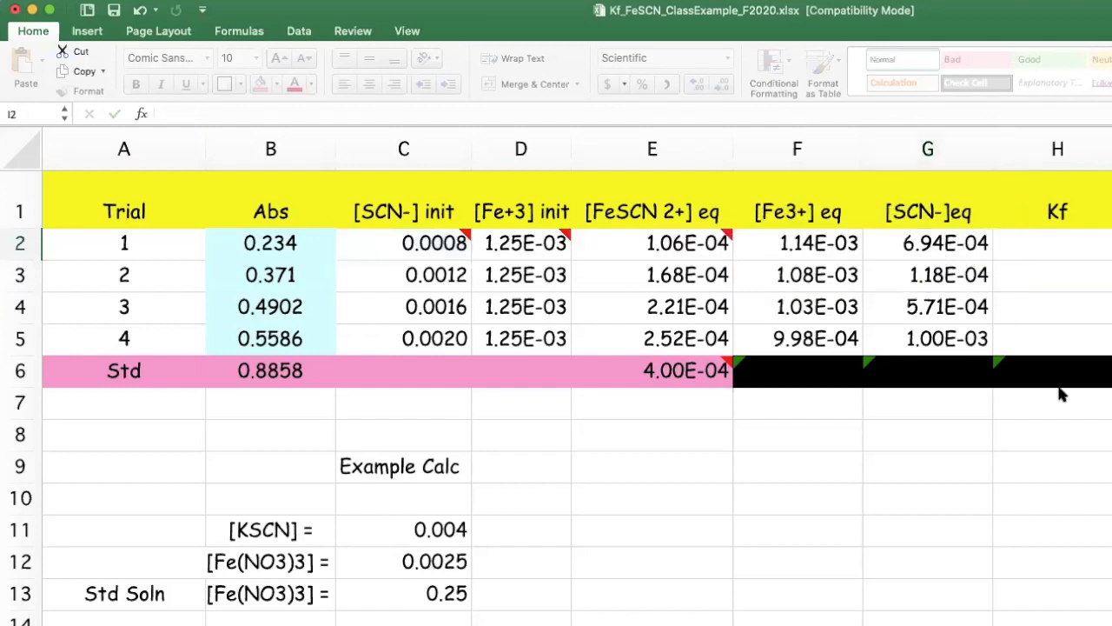
click(963, 243)
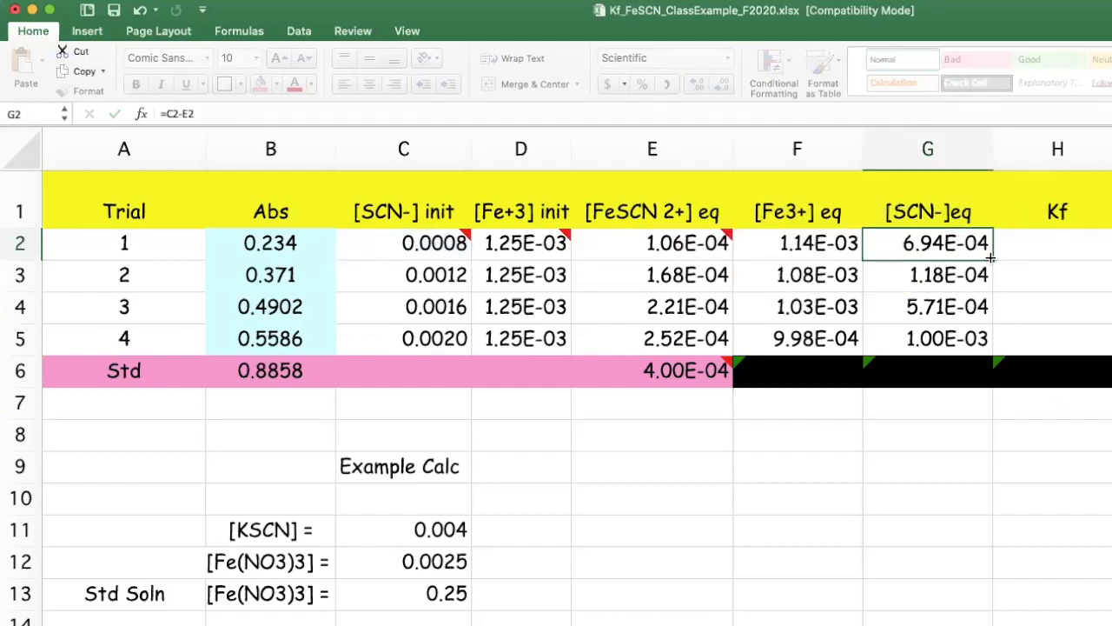
drag(993, 259, 992, 346)
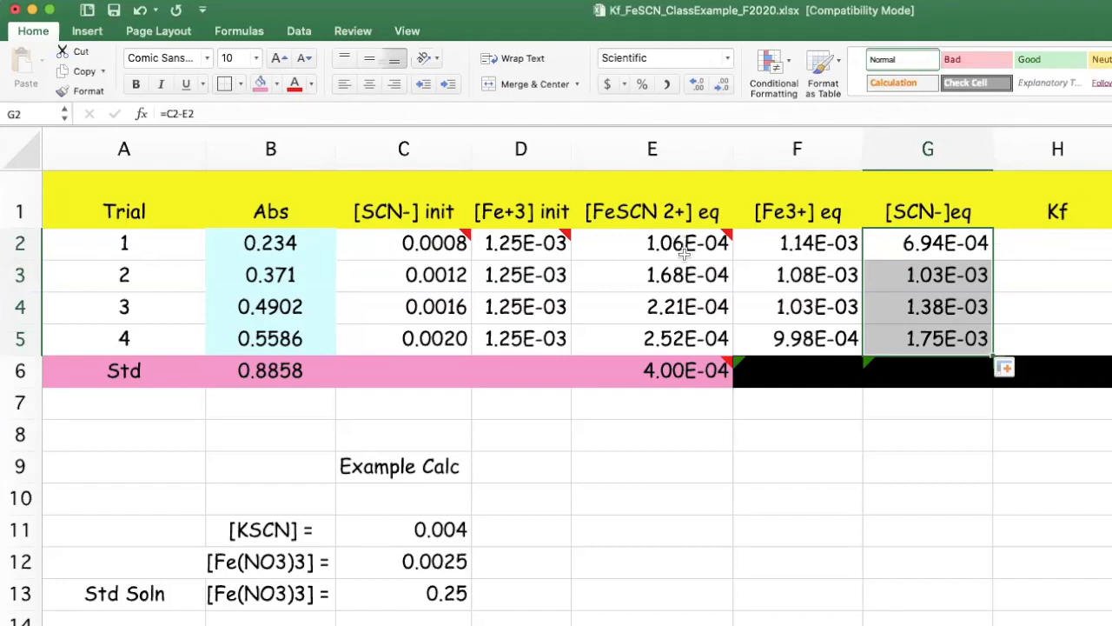
Calculate Kf in H2 with =E2/(F2*G2) and copy the formula down through H5.
mouse_move(685, 248)
click(1111, 244)
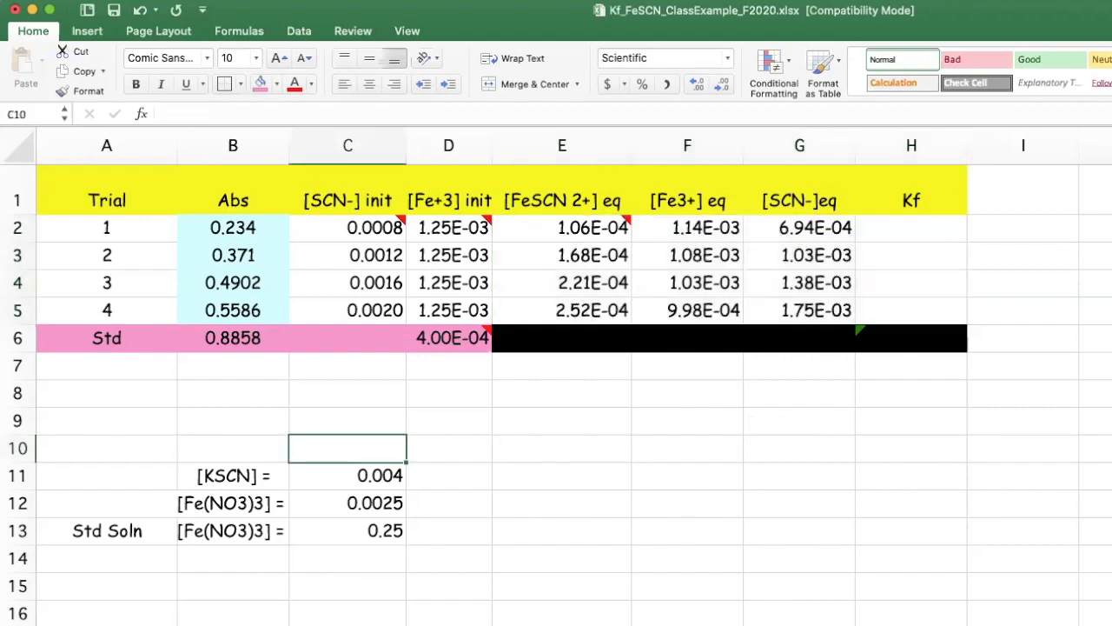
click(924, 229)
text(=)
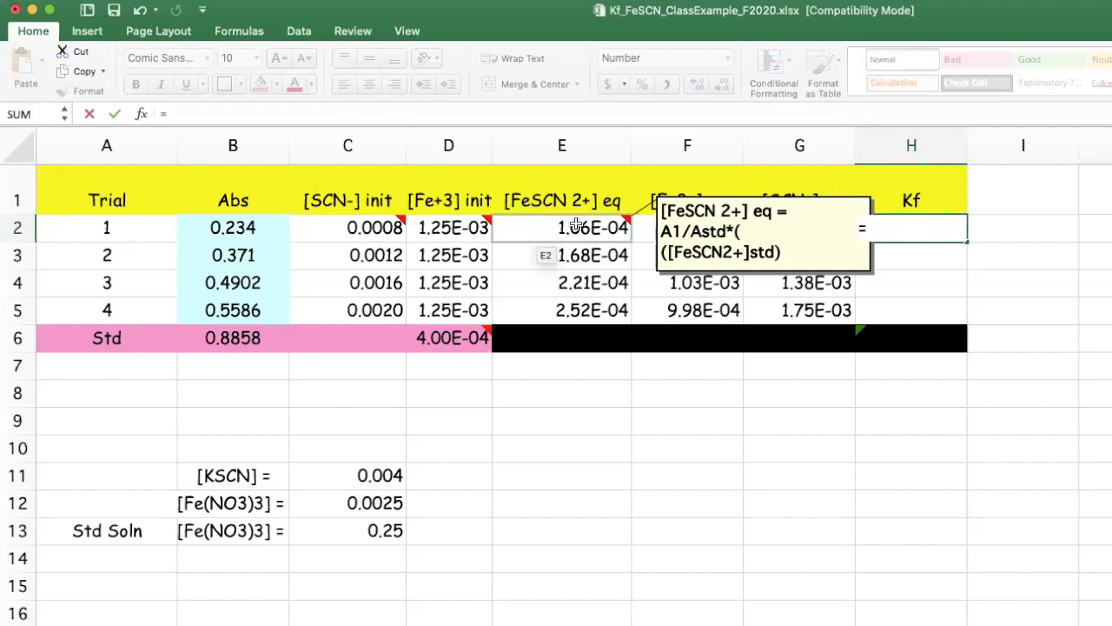
click(577, 225)
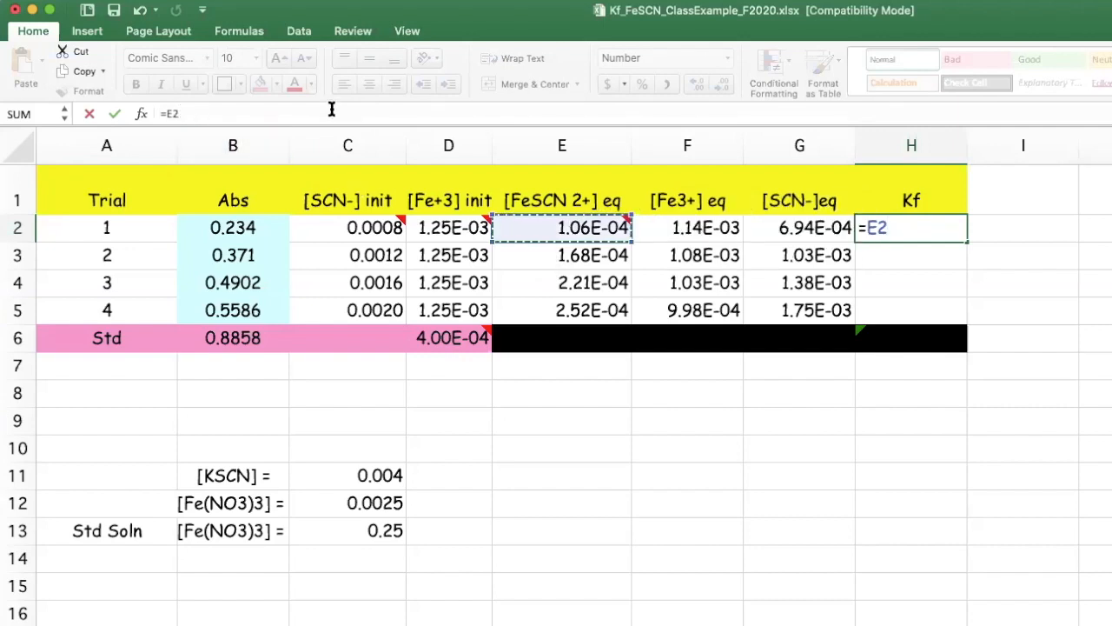
text(/()
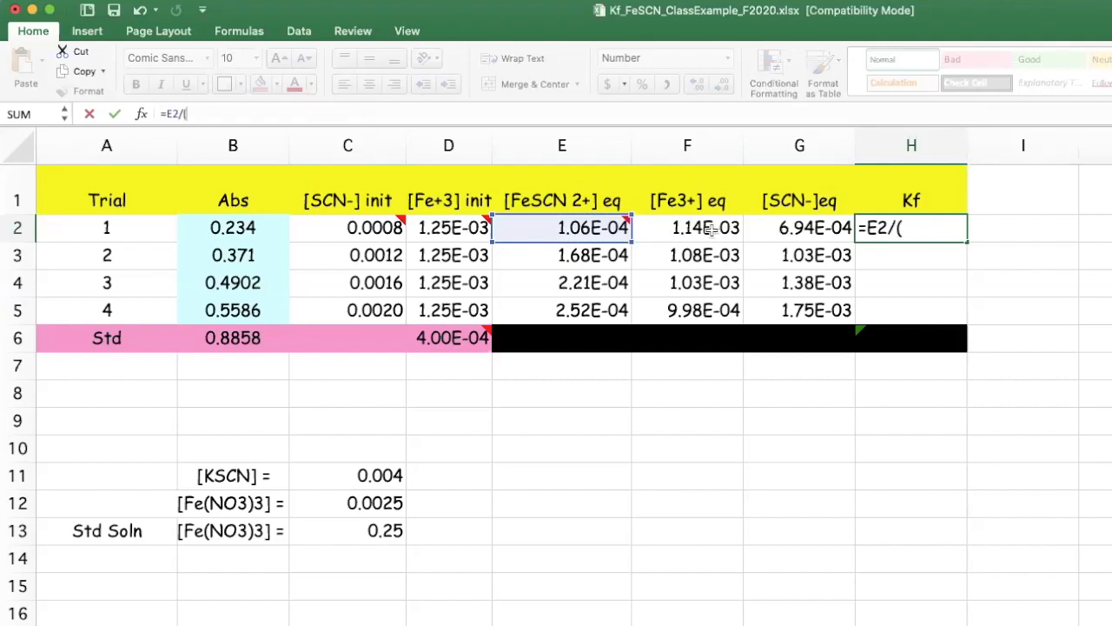
click(690, 228)
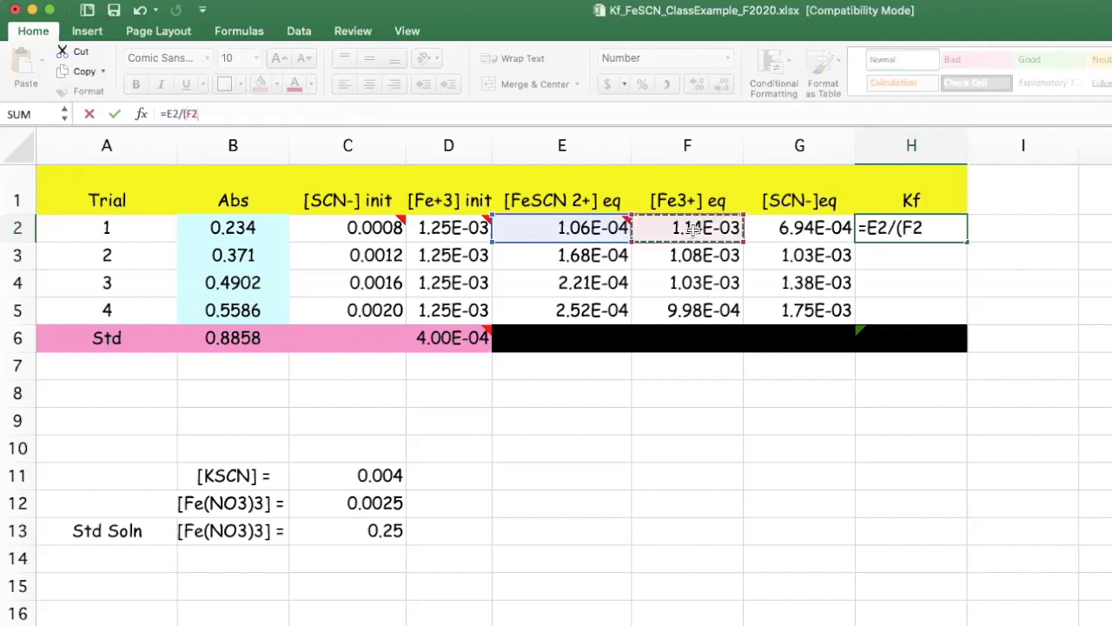
text(*)
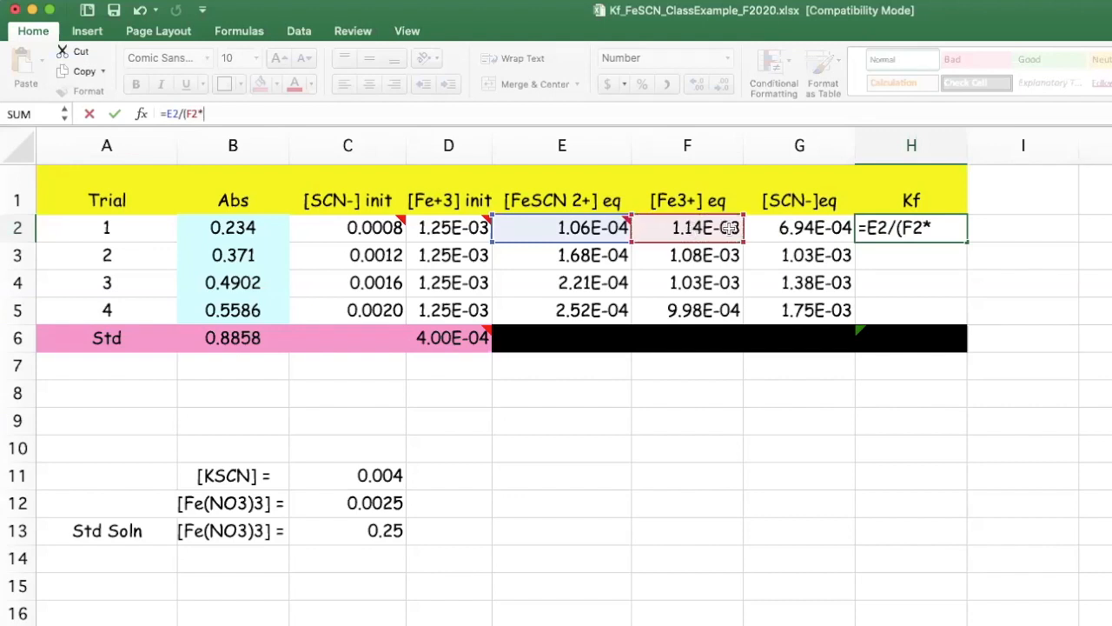
click(809, 228)
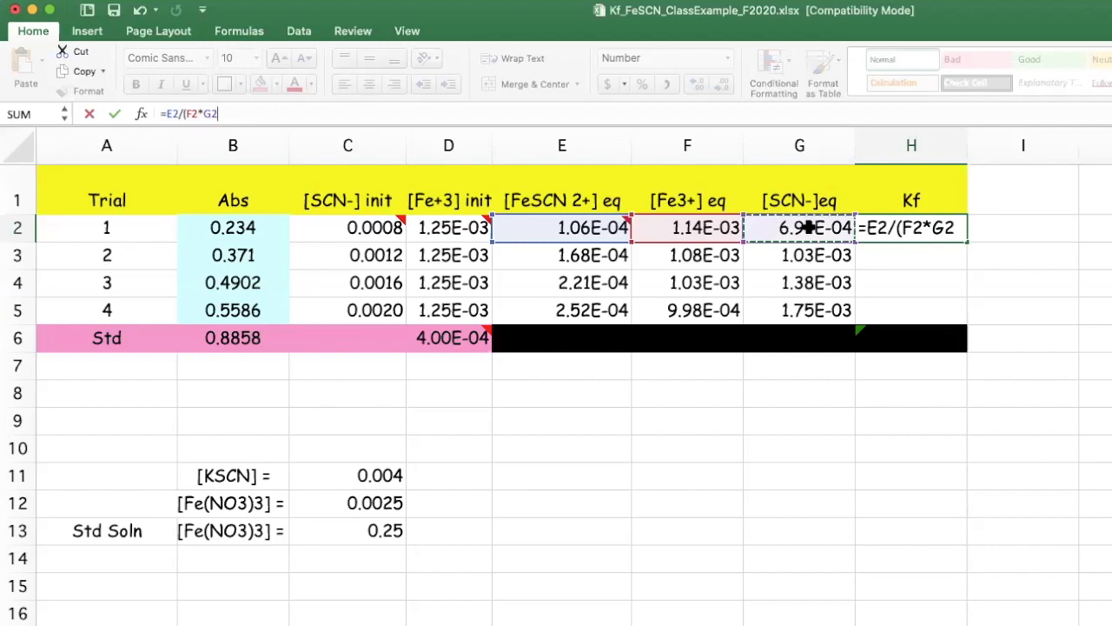
text())
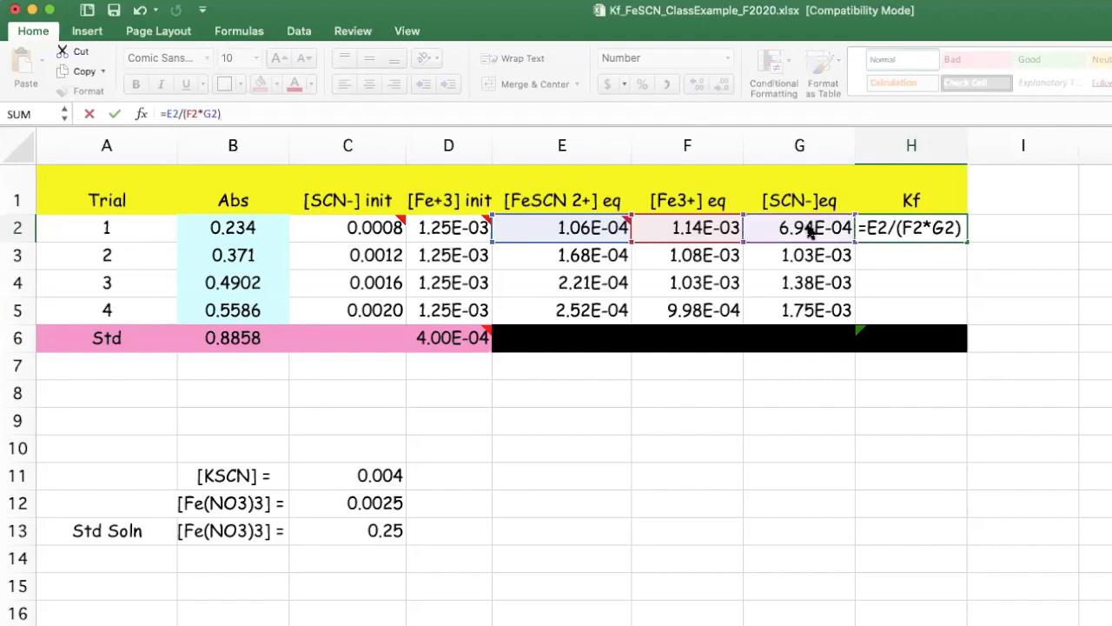
key(Return)
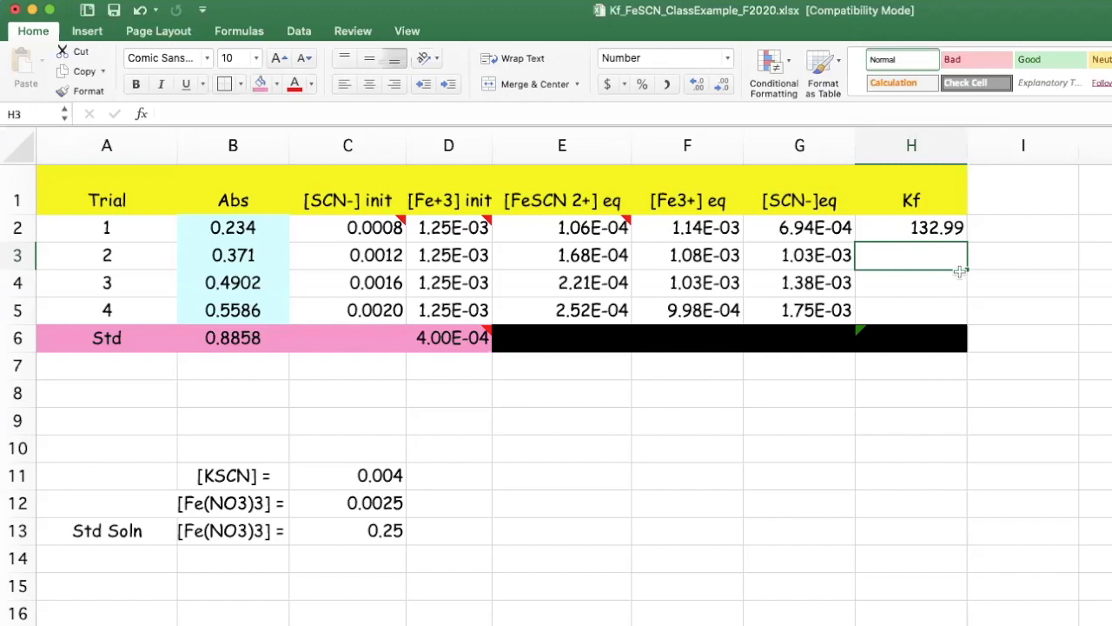
click(945, 231)
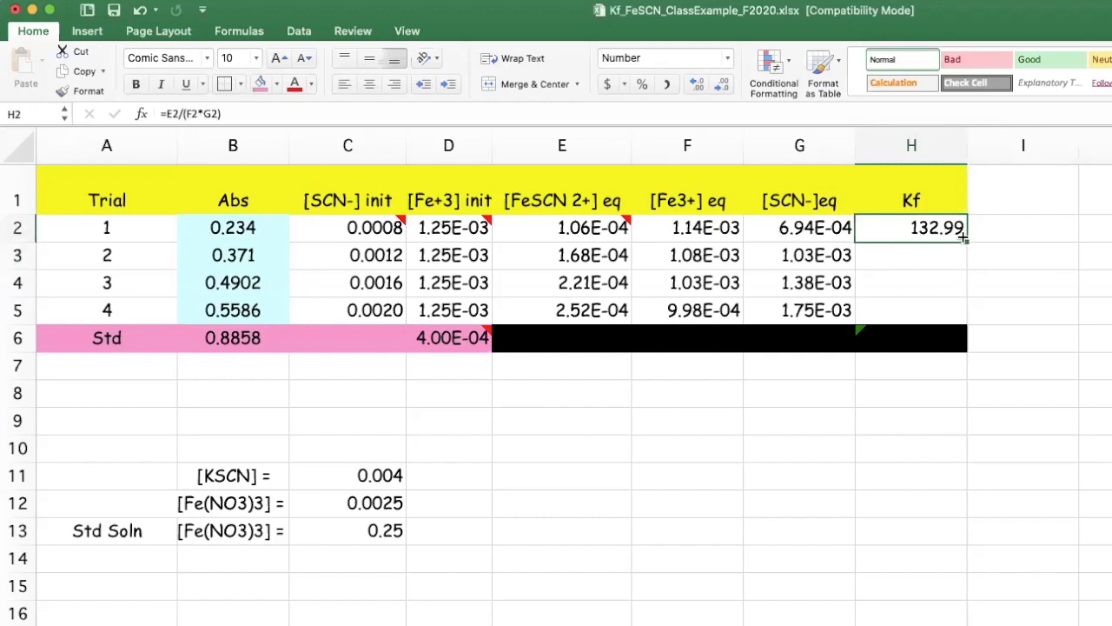
drag(966, 238, 963, 321)
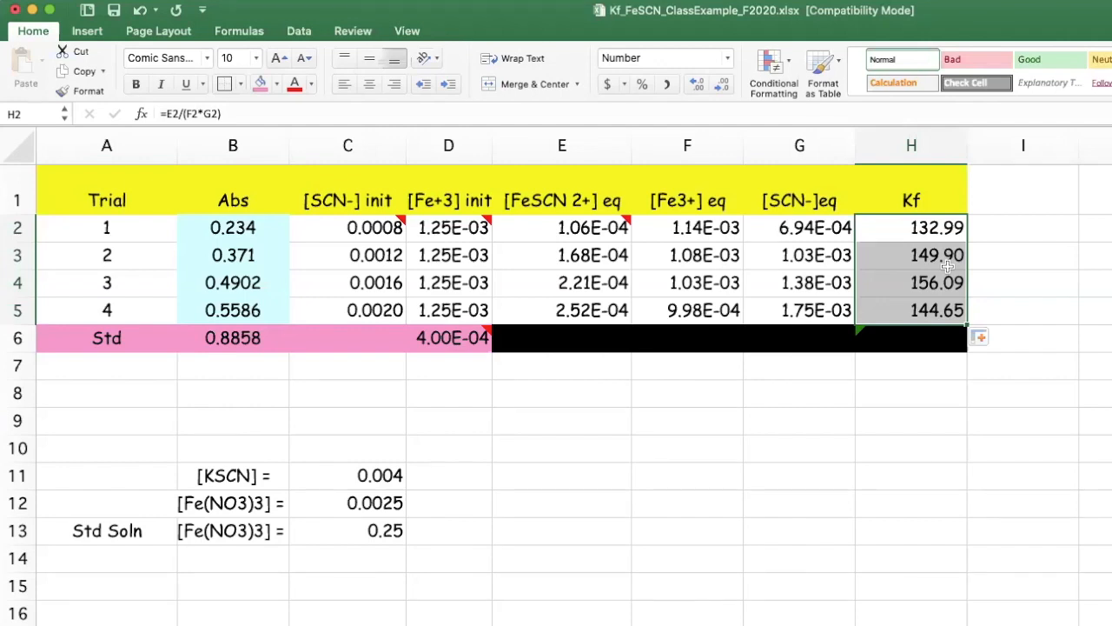
Label cell G8 "Average =" and the cell beneath it, G9, "Std dev".
click(771, 388)
text(Averaa)
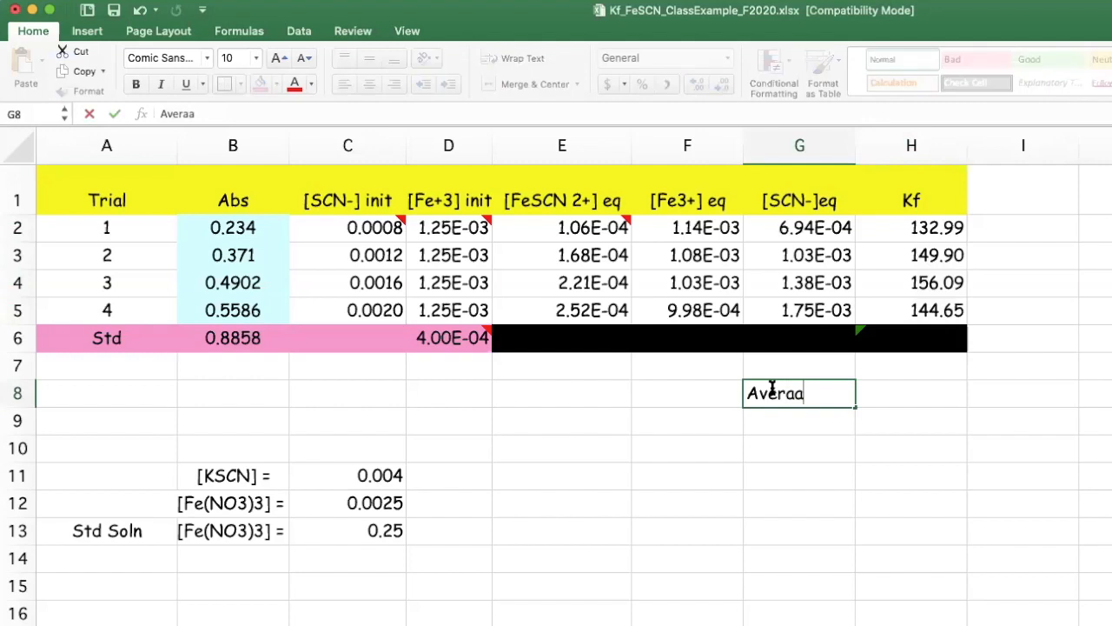
key(BackSpace)
key(BackSpace)
text(age=)
key(Left)
click(810, 393)
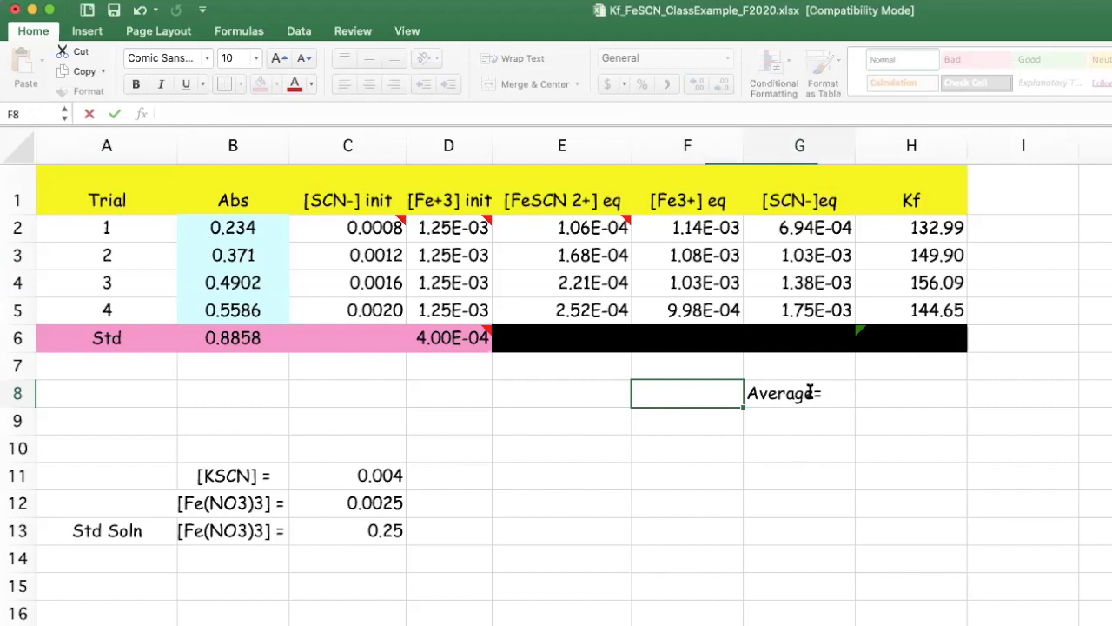
key(BackSpace)
text(Average)
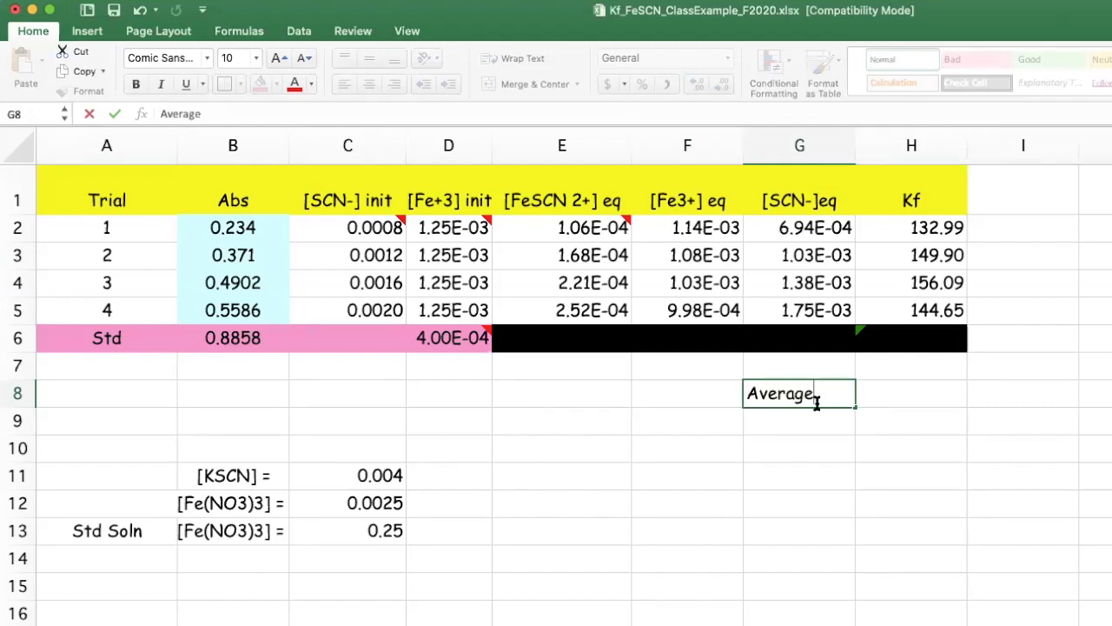
text( =)
key(Return)
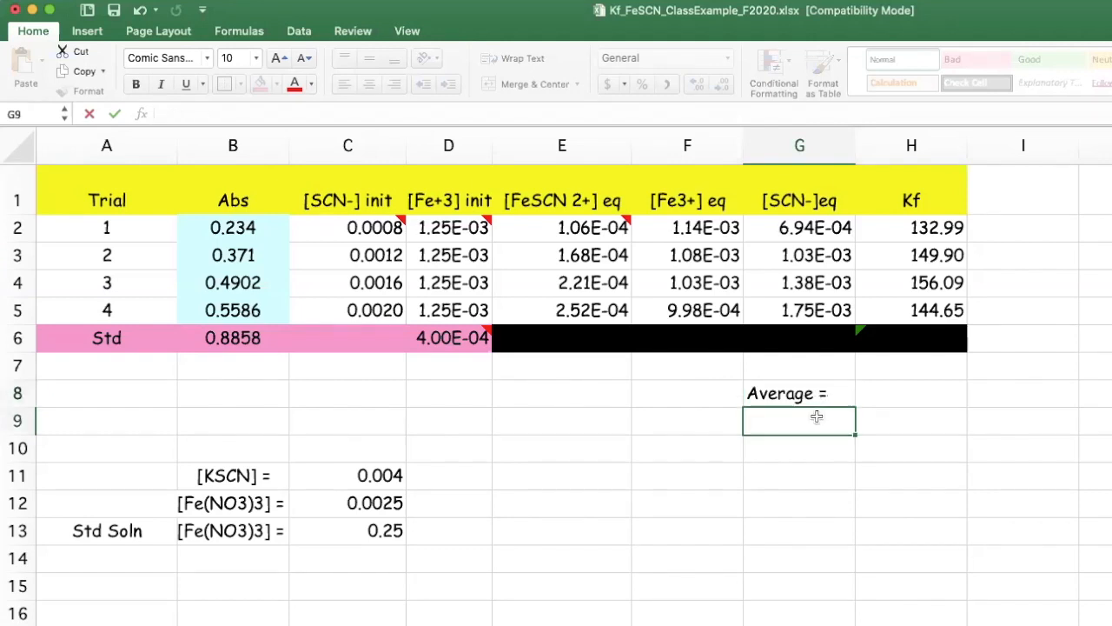
text(Std dev)
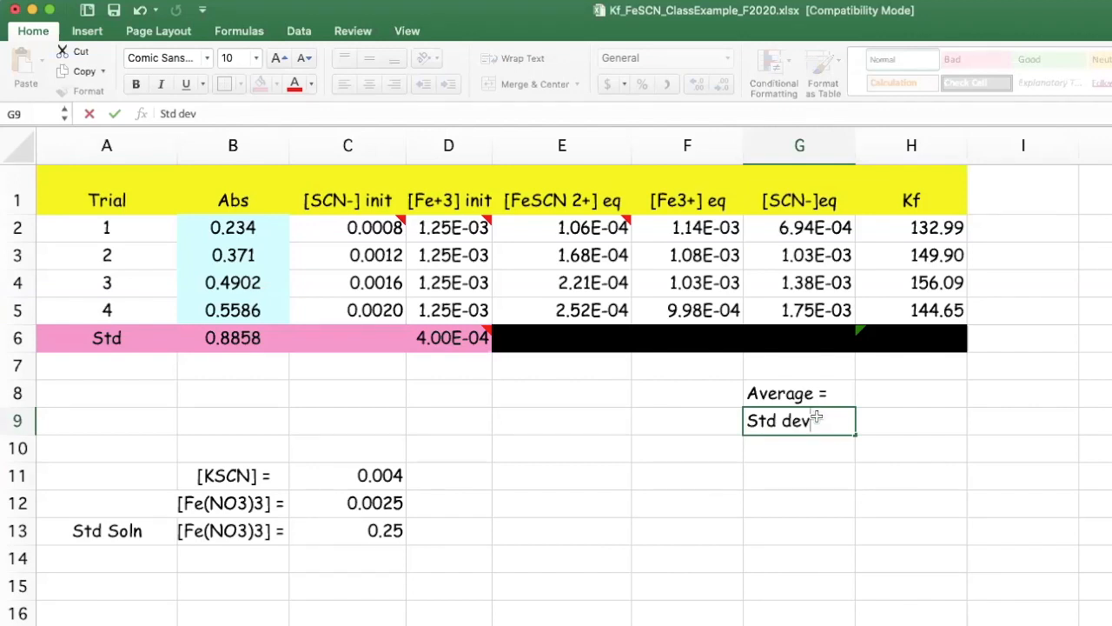
Calculate the average Kf in H8 with =AVERAGE(H2:H5).
click(902, 397)
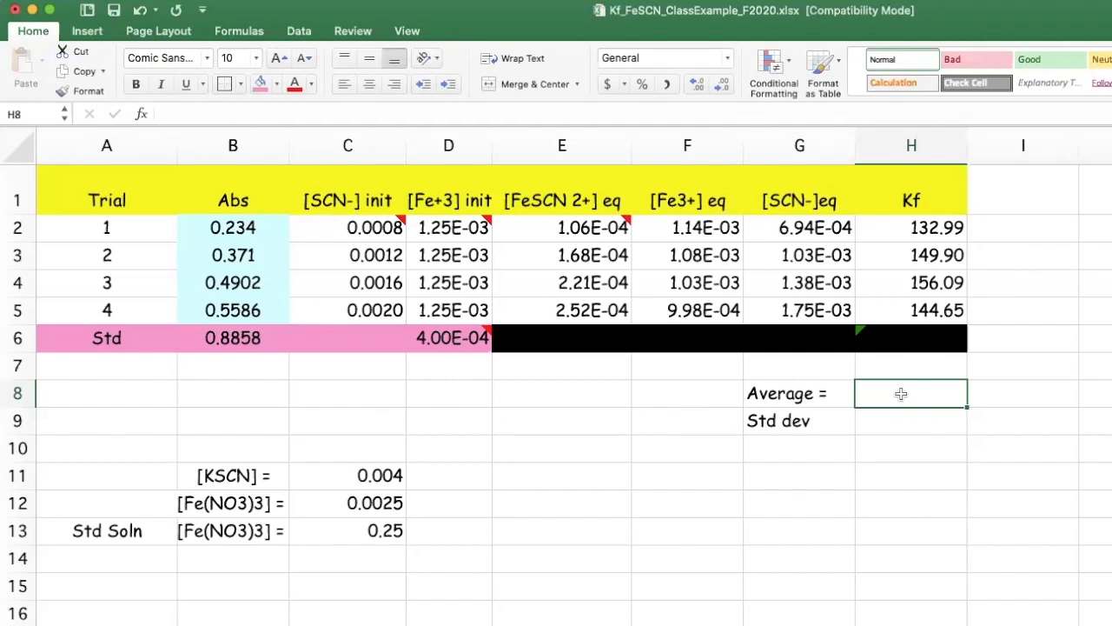
text(=)
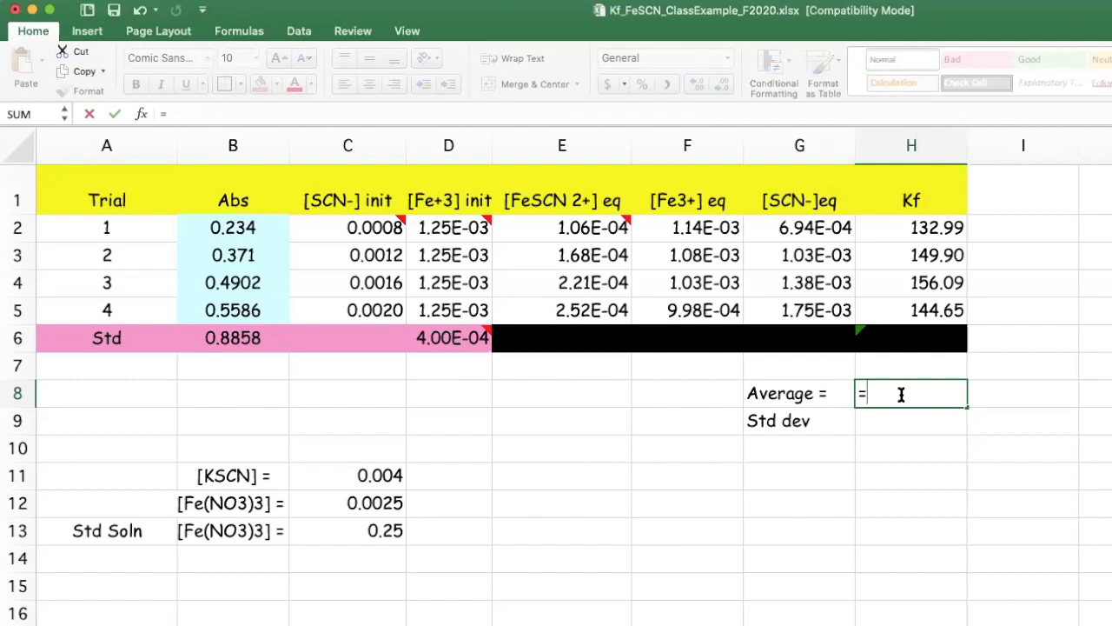
text(av)
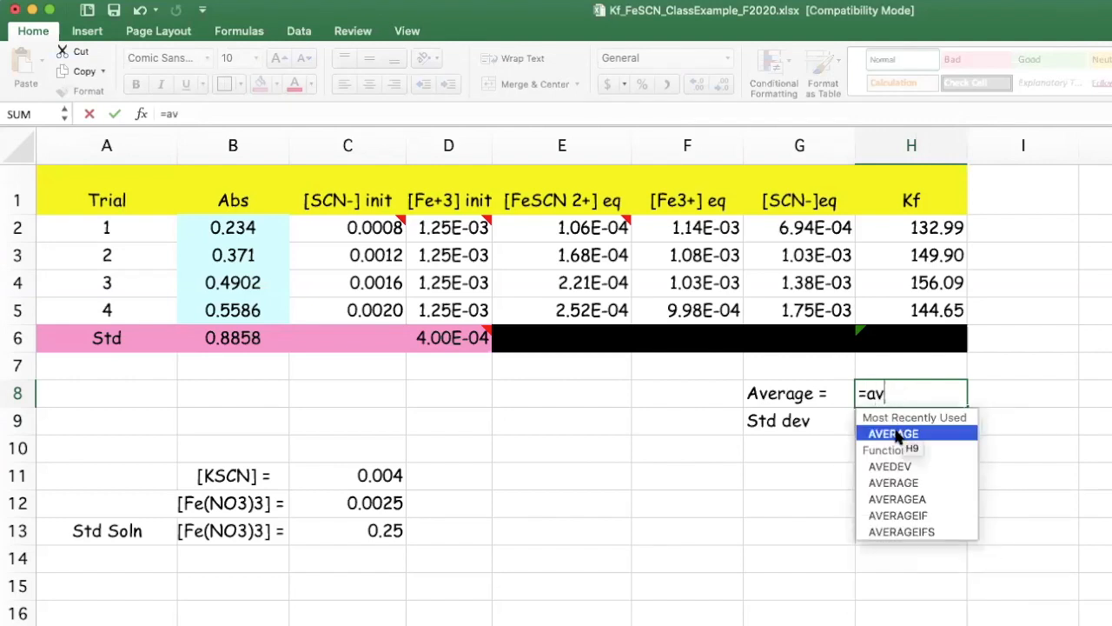
double_click(898, 436)
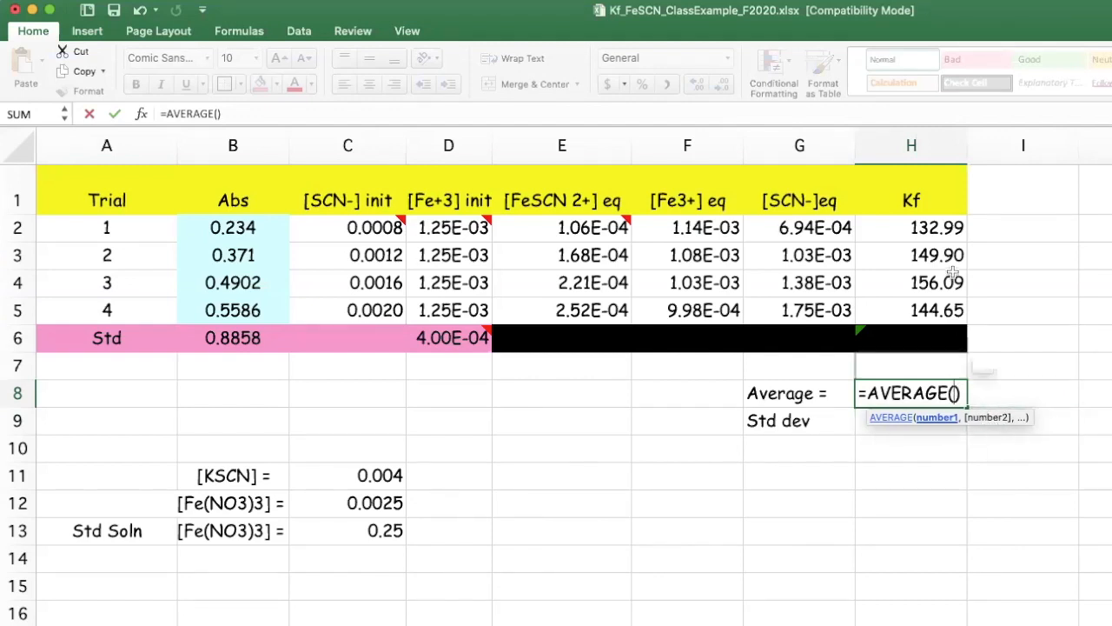
click(947, 226)
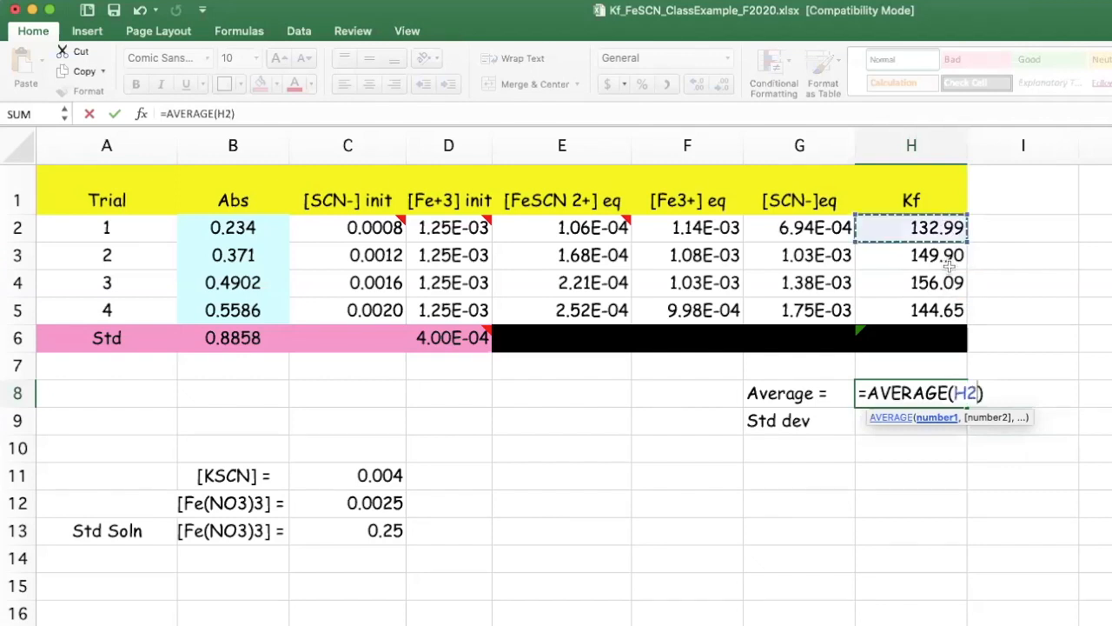
drag(948, 310, 948, 310)
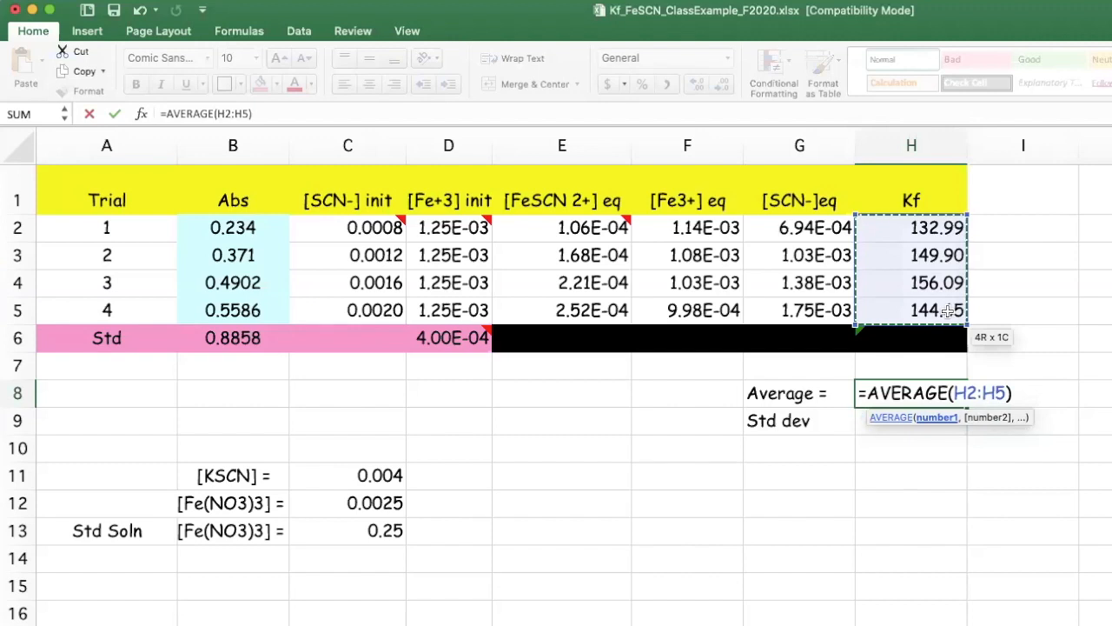
drag(948, 310, 958, 314)
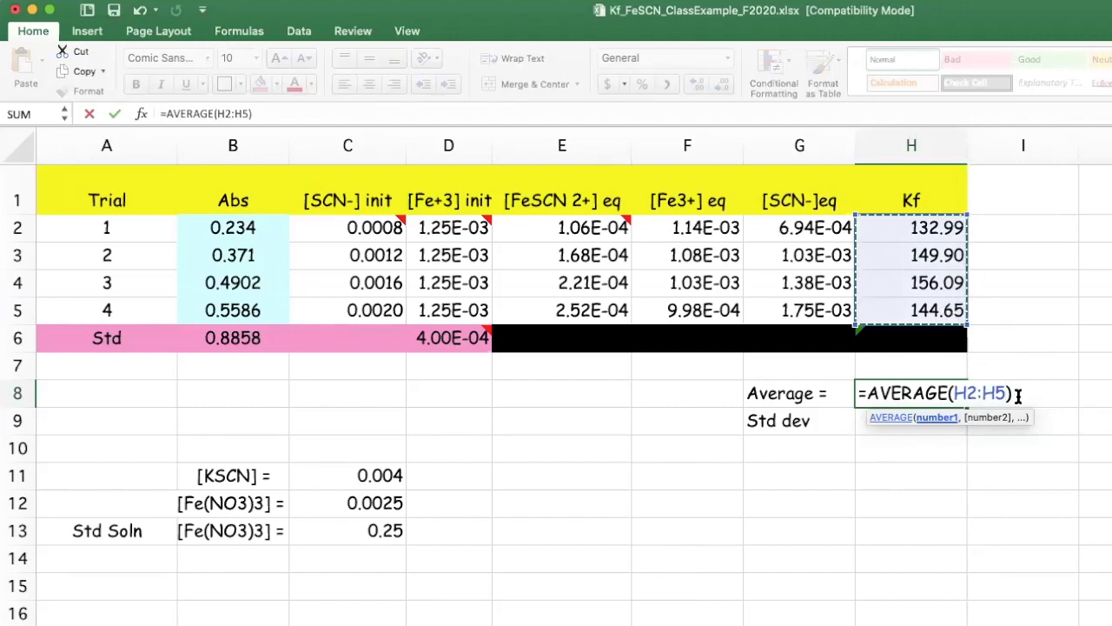
key(Return)
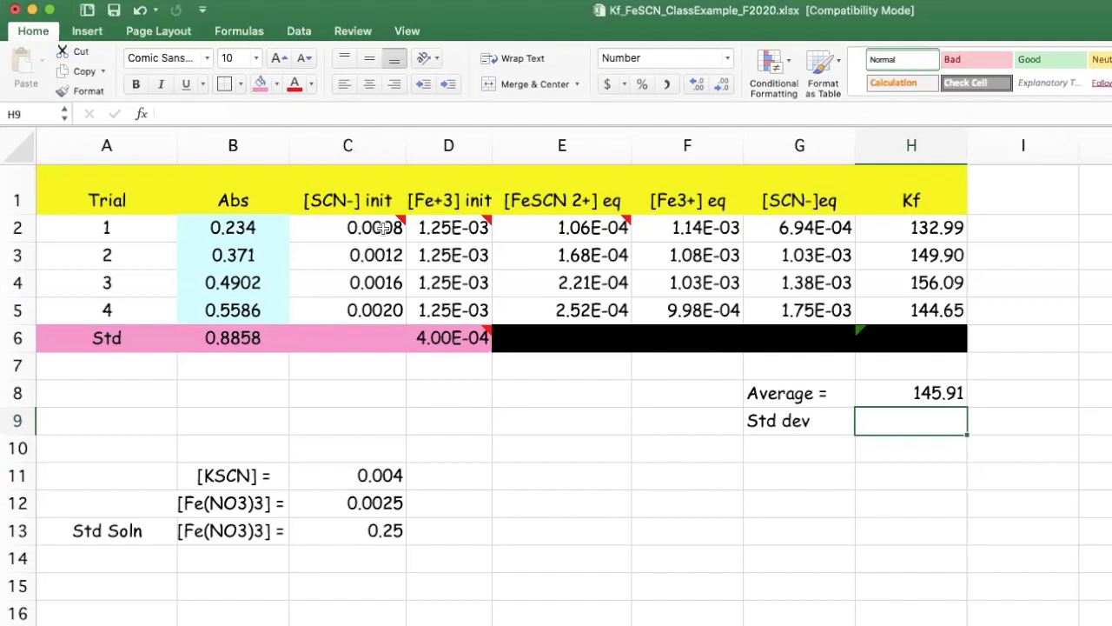
Calculate the standard deviation of the Kf values in H9 with =STDEV(H2:H5).
mouse_move(382, 228)
scroll(953, 586, down, 2)
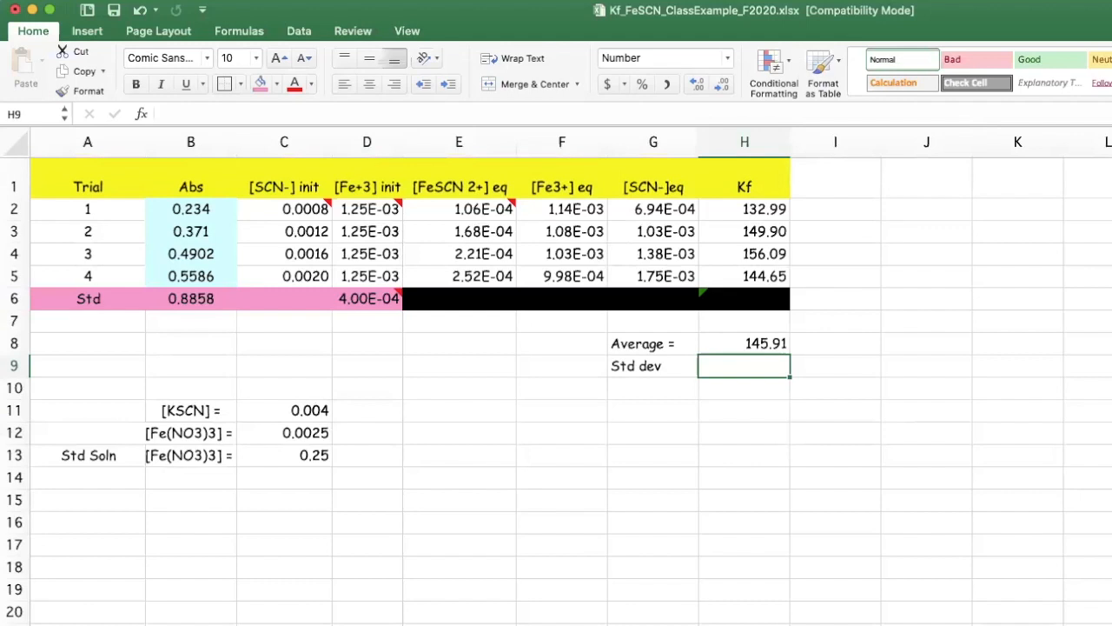
scroll(556, 376, up, 2)
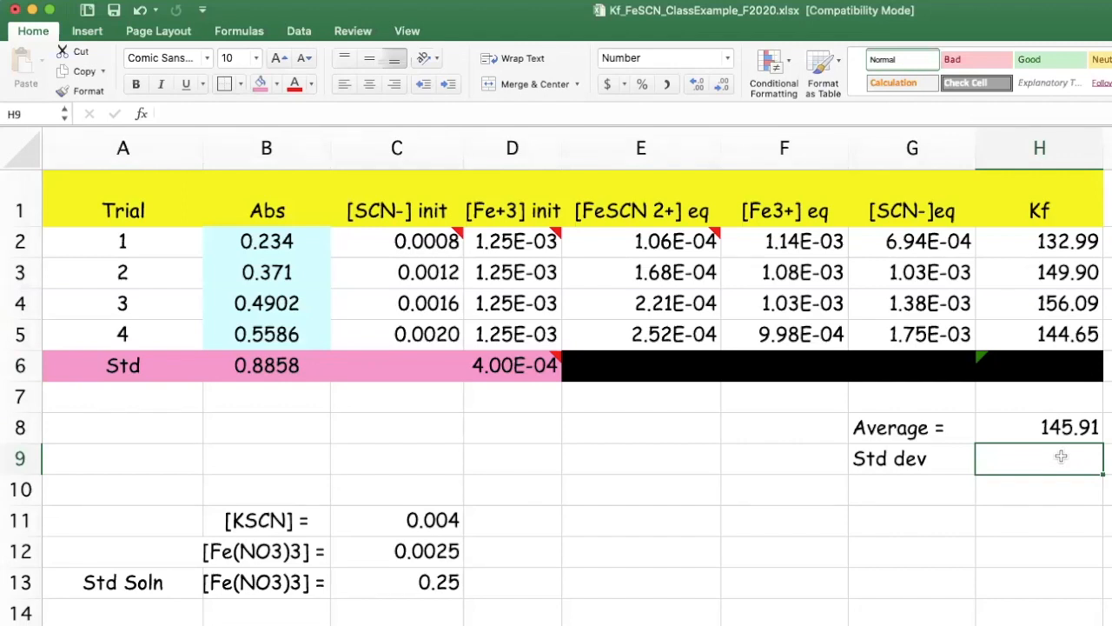
click(1108, 484)
click(1048, 459)
text(=)
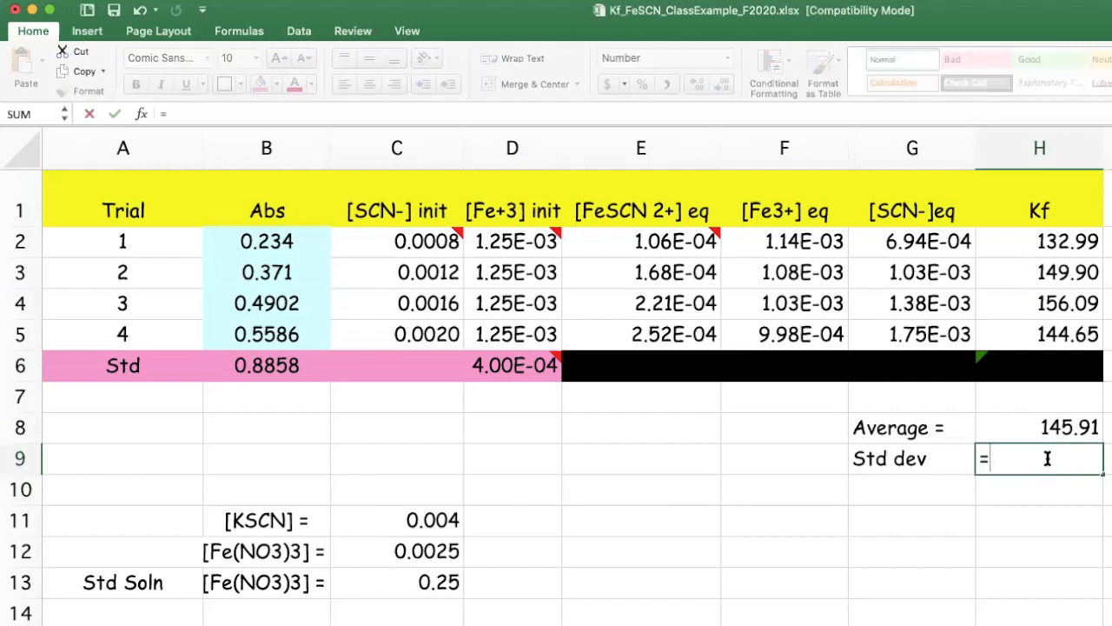
text(std)
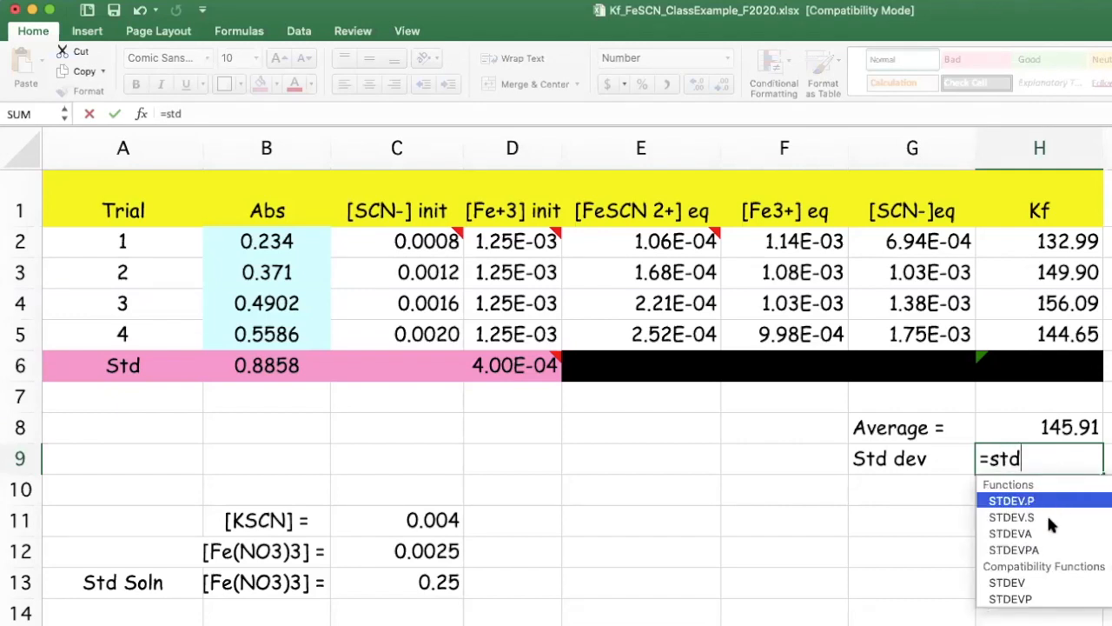
double_click(1015, 584)
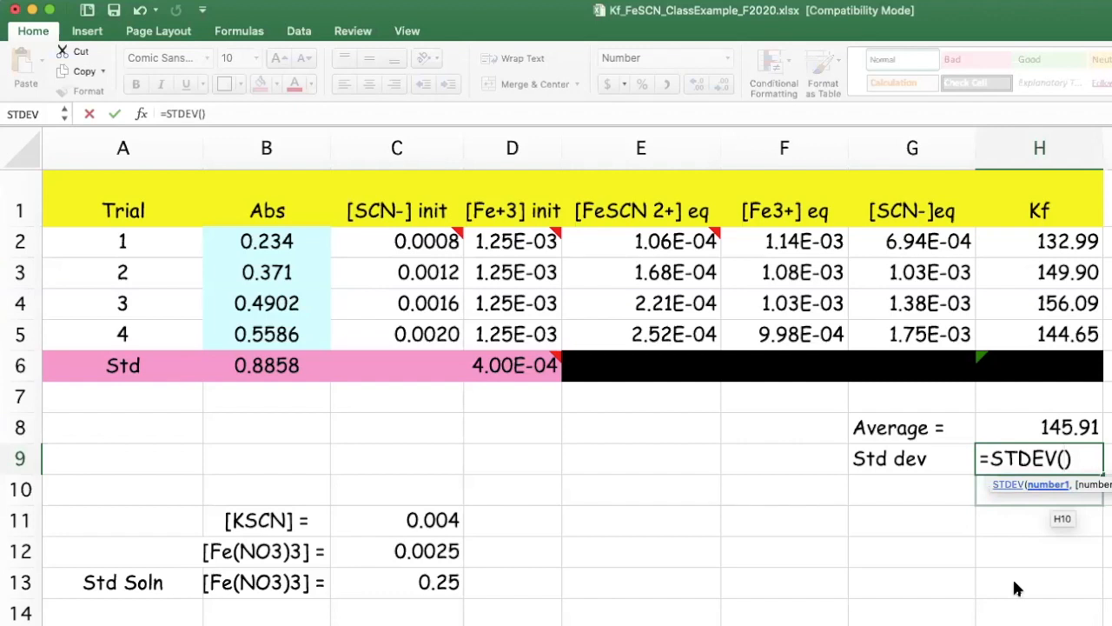
click(1061, 246)
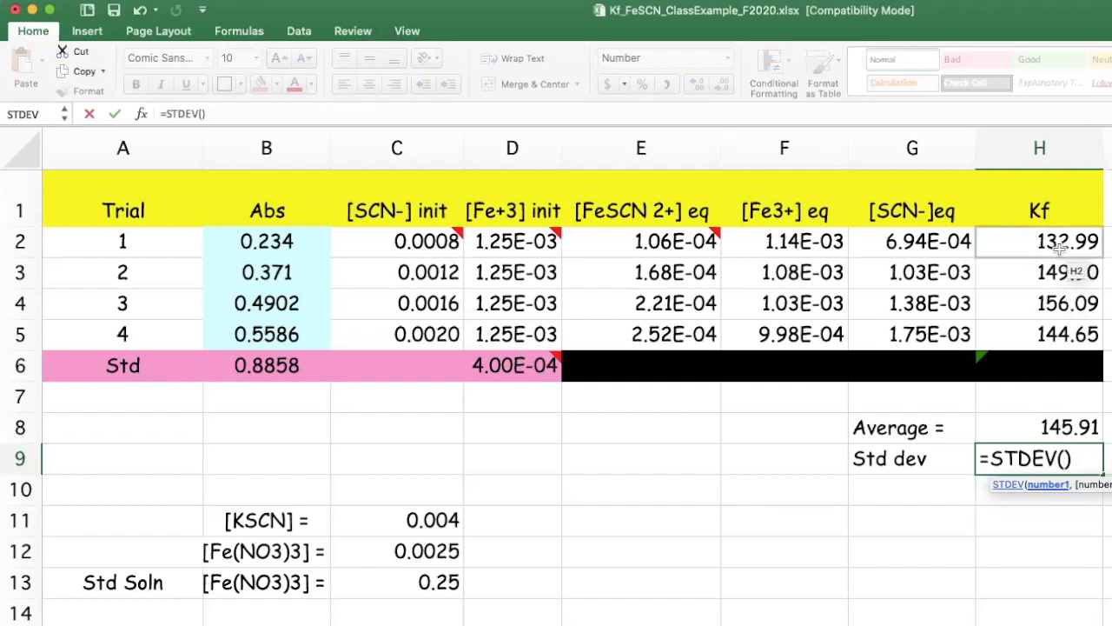
shift+click(1063, 335)
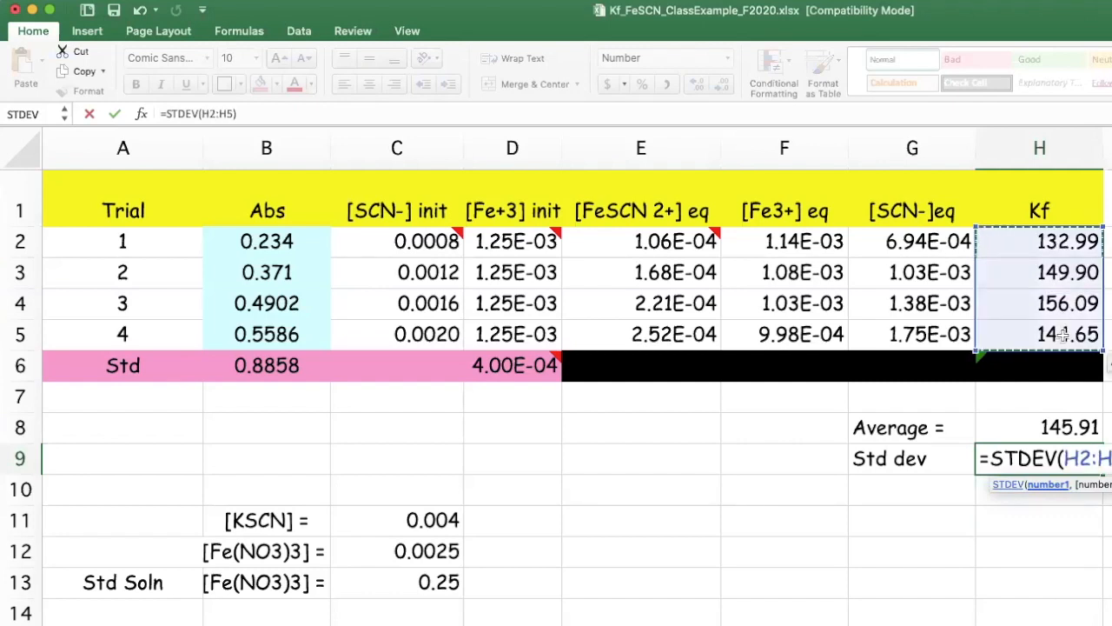
text())
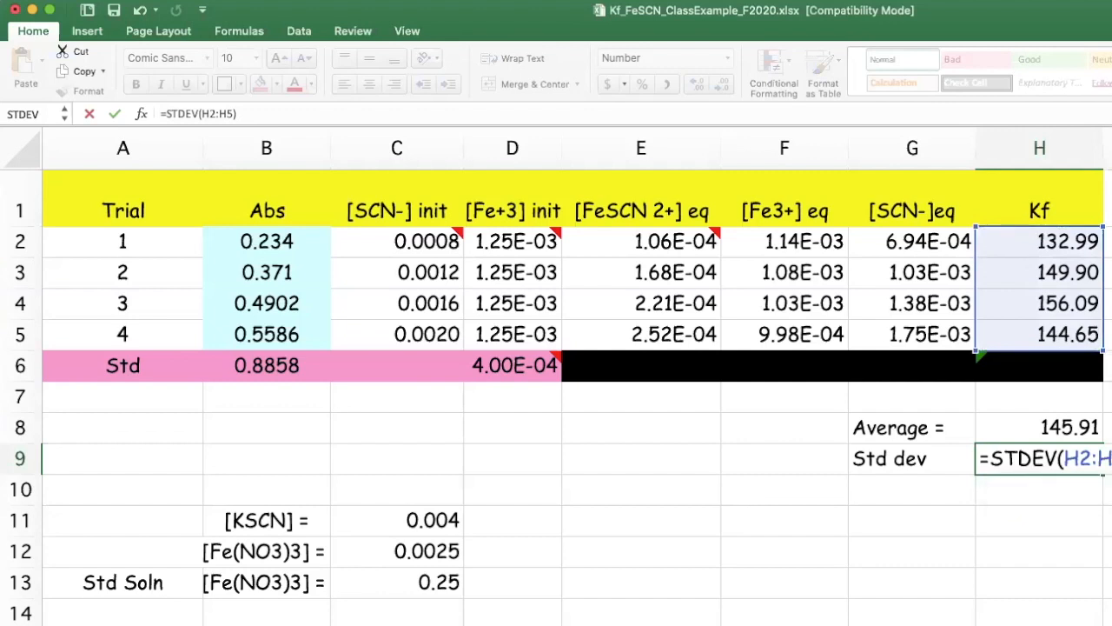
key(Return)
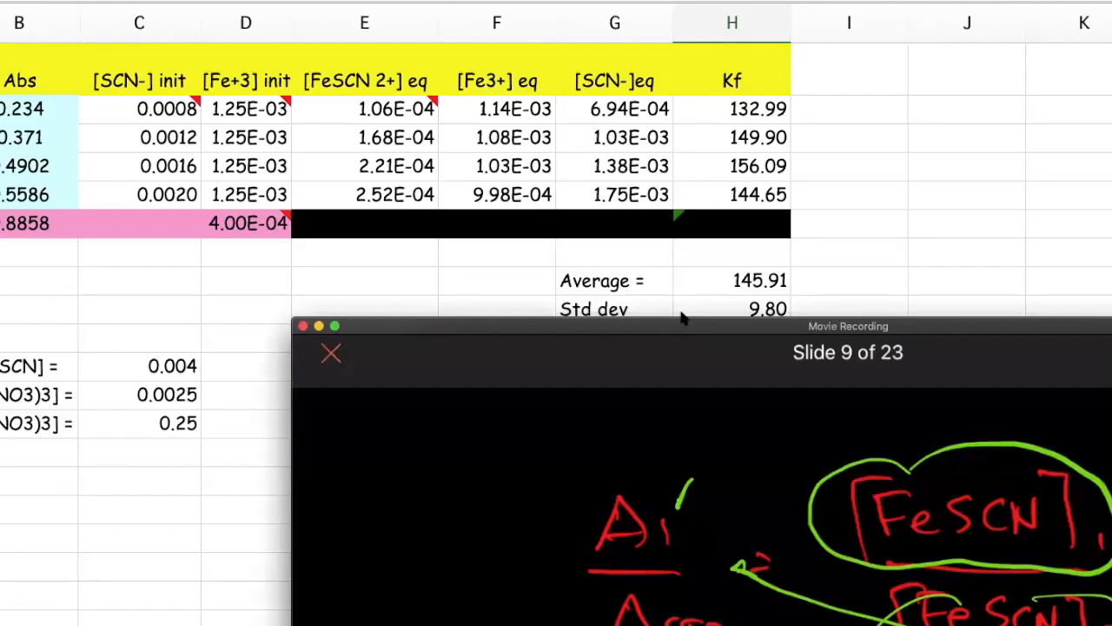
Move the Movie Recording window over the spreadsheet to view the handwritten FeSCN equilibrium calculation on slide 9.
mouse_move(664, 322)
mouse_down()
mouse_move(478, 74)
mouse_move(371, 0)
mouse_up()
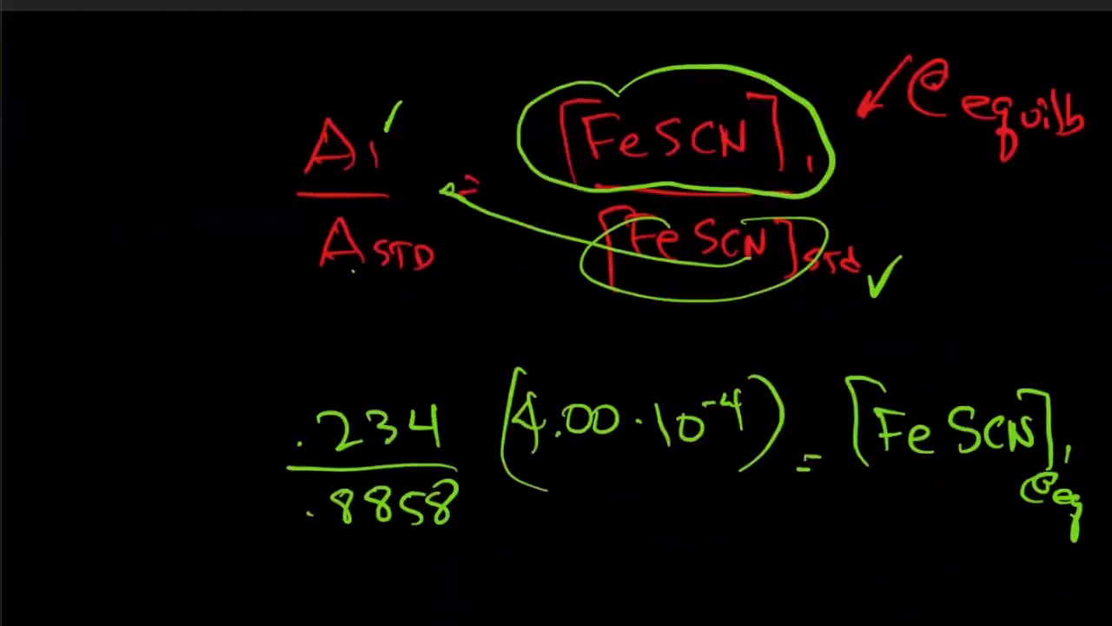